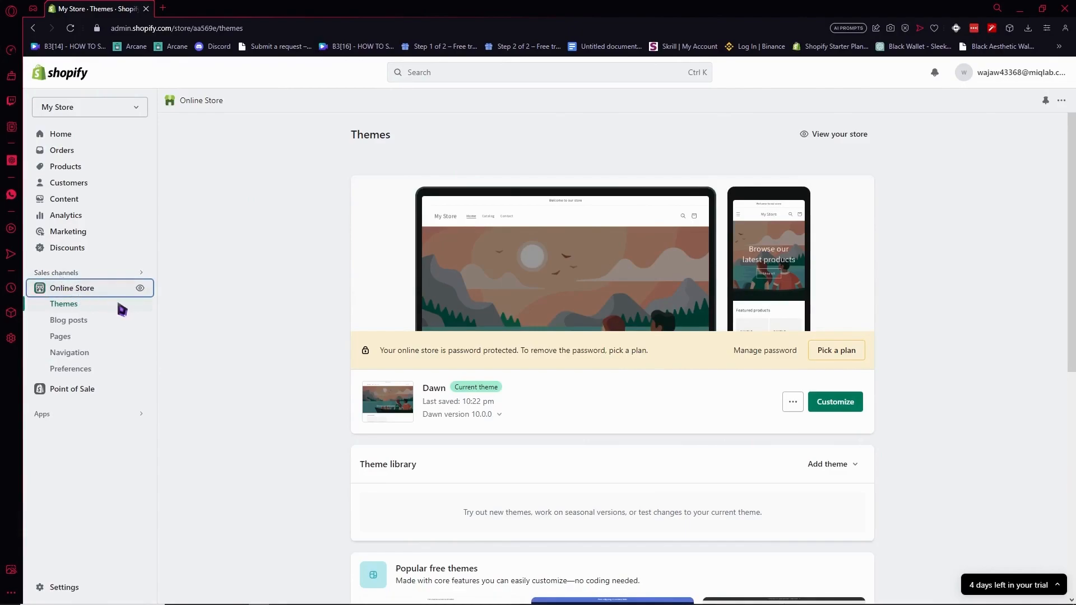
Step: Look through the Blog posts and Pages sections of the online store
left_click(77, 338)
left_click(82, 322)
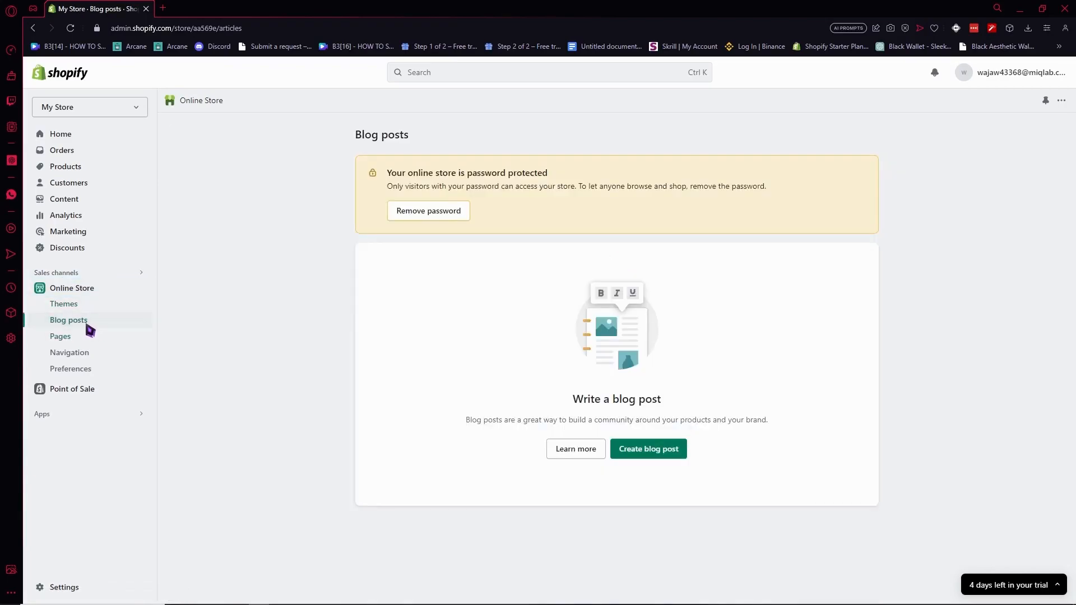
left_click(83, 337)
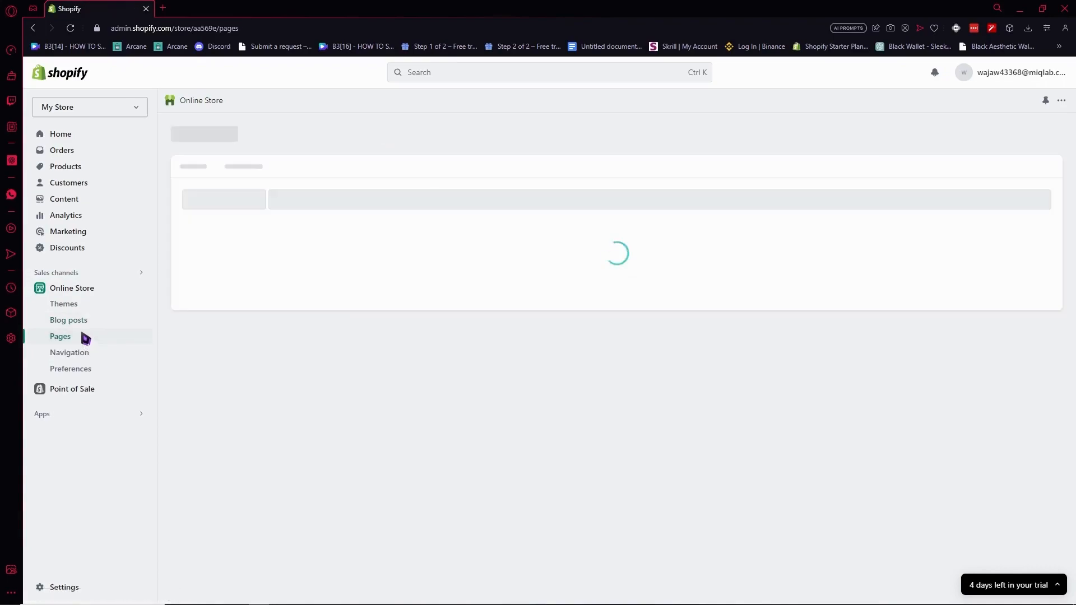
left_click(89, 323)
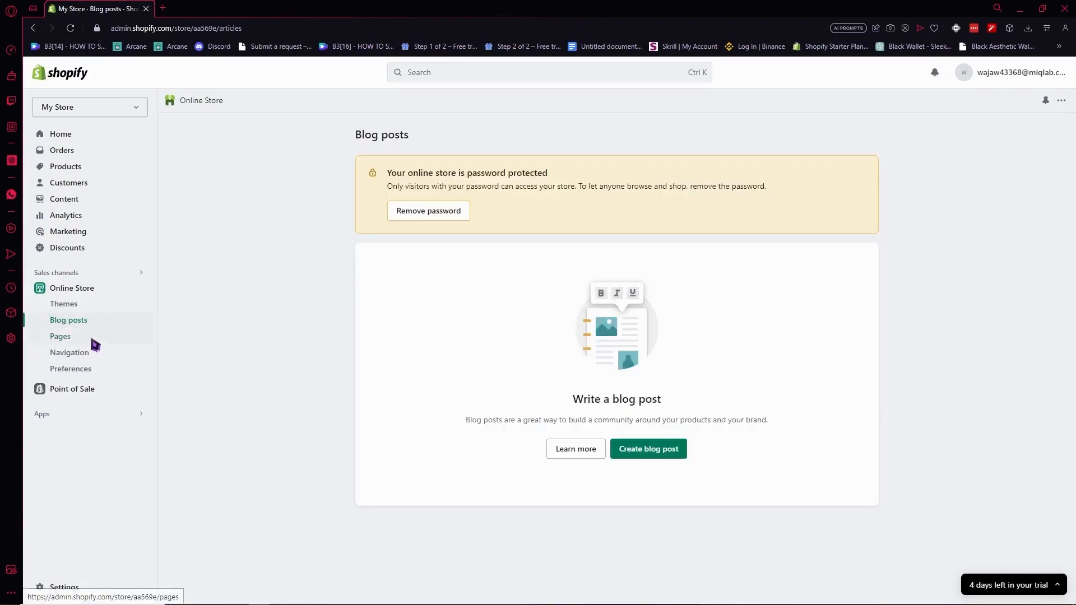
left_click(108, 337)
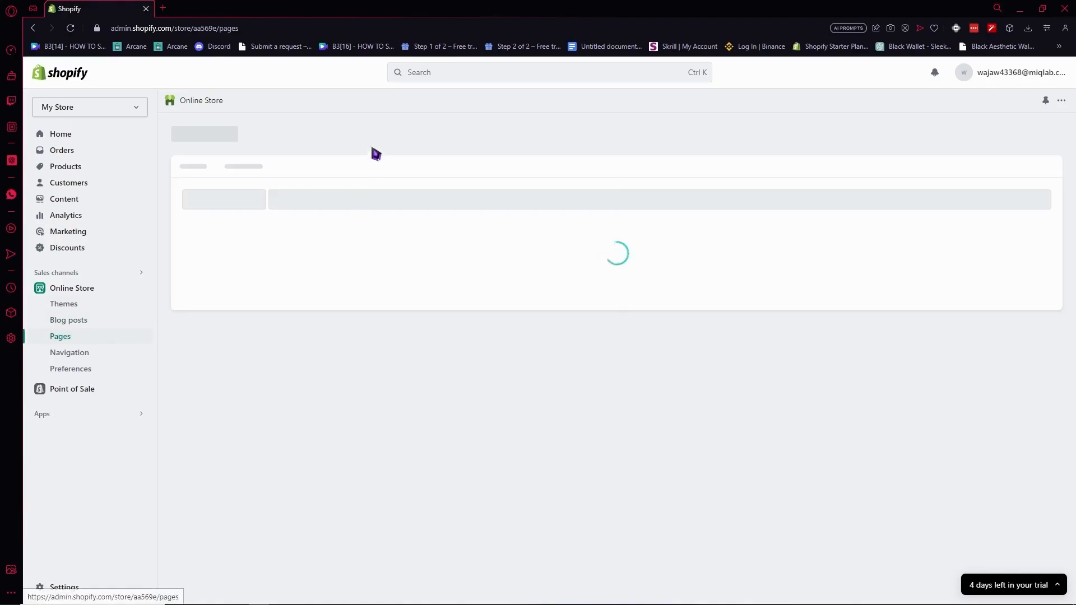
Step: View the apps list in the admin search and close the search
left_click(430, 79)
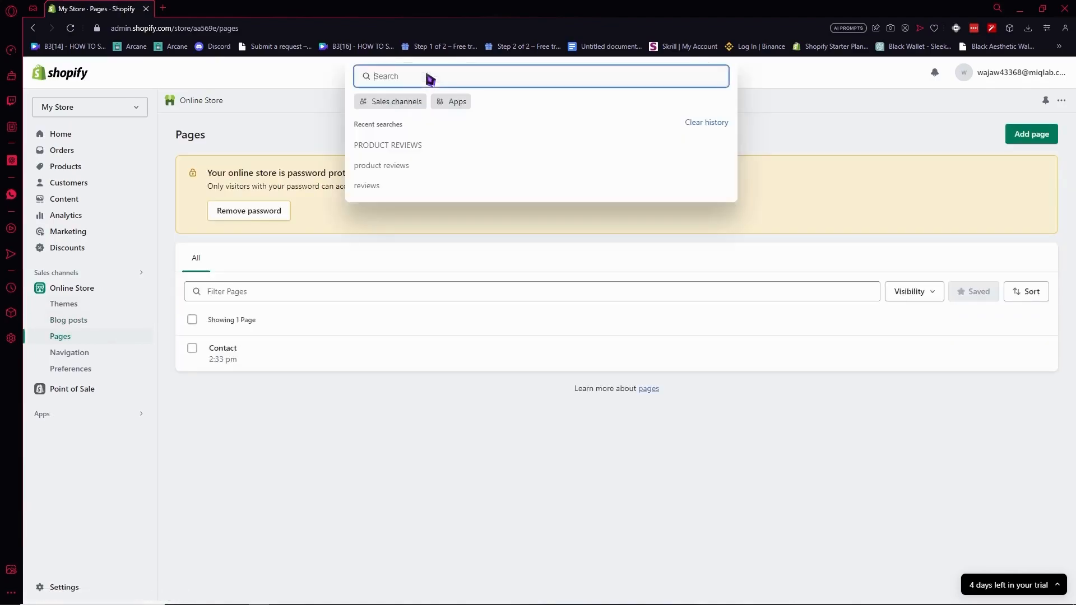
left_click(452, 105)
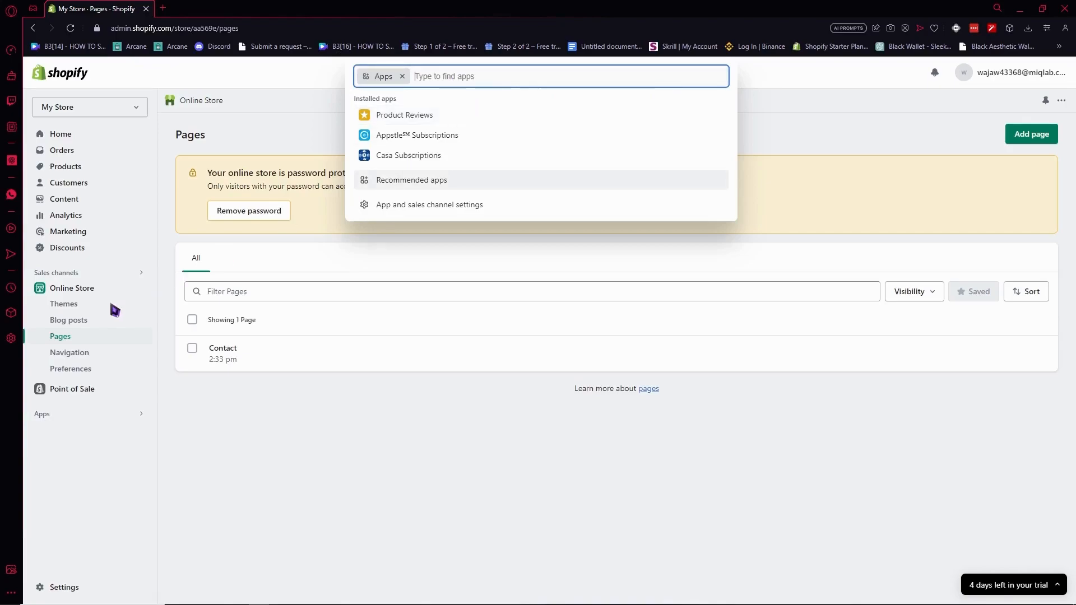
left_click(179, 415)
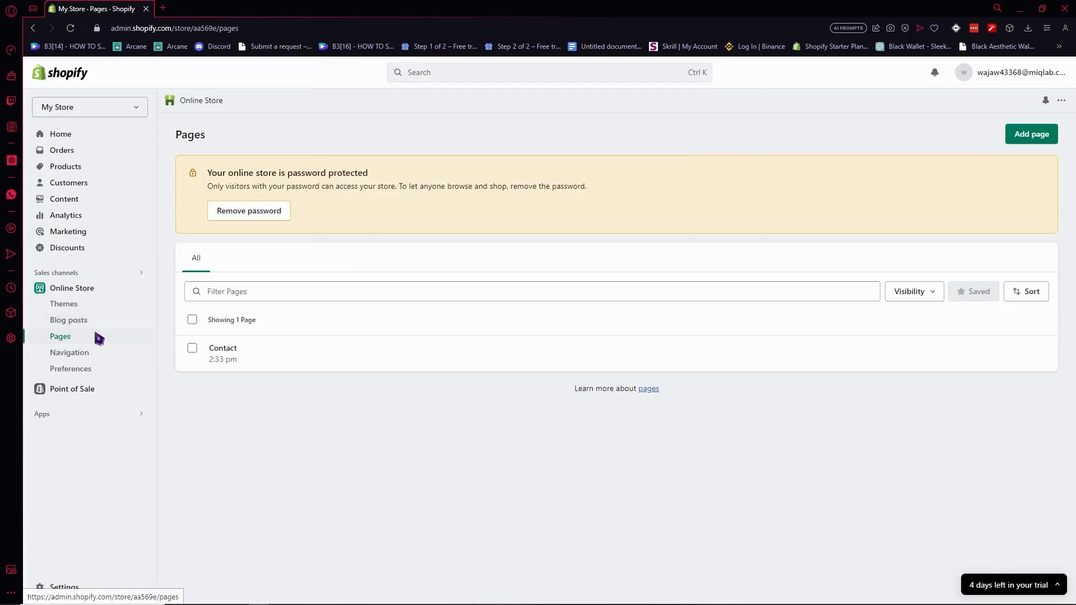
Step: Check the password protection notice in the online store's Blog posts and Pages sections
left_click(77, 322)
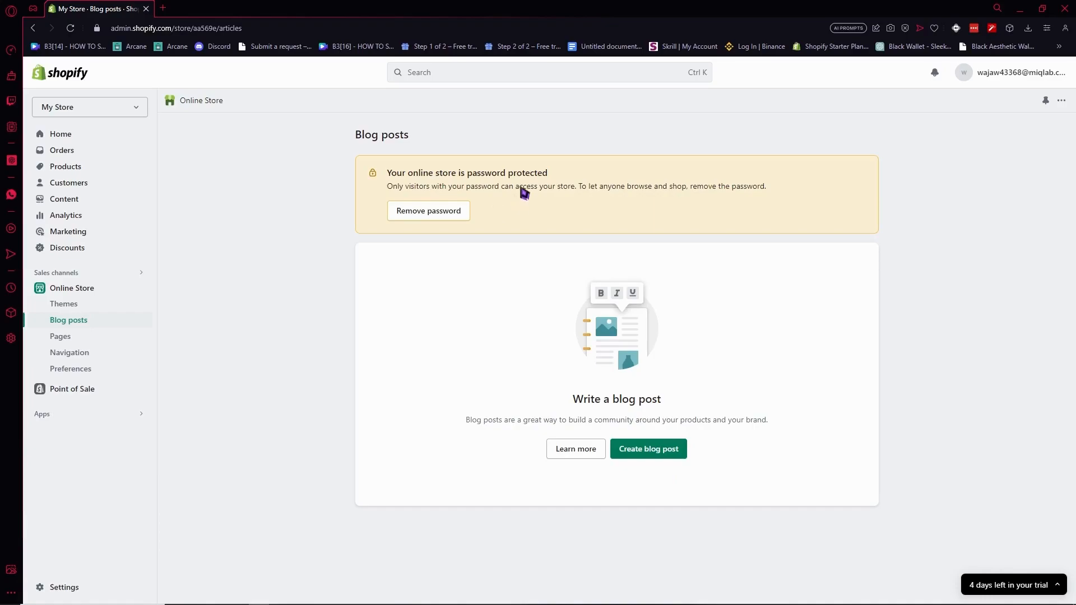
left_click(429, 211)
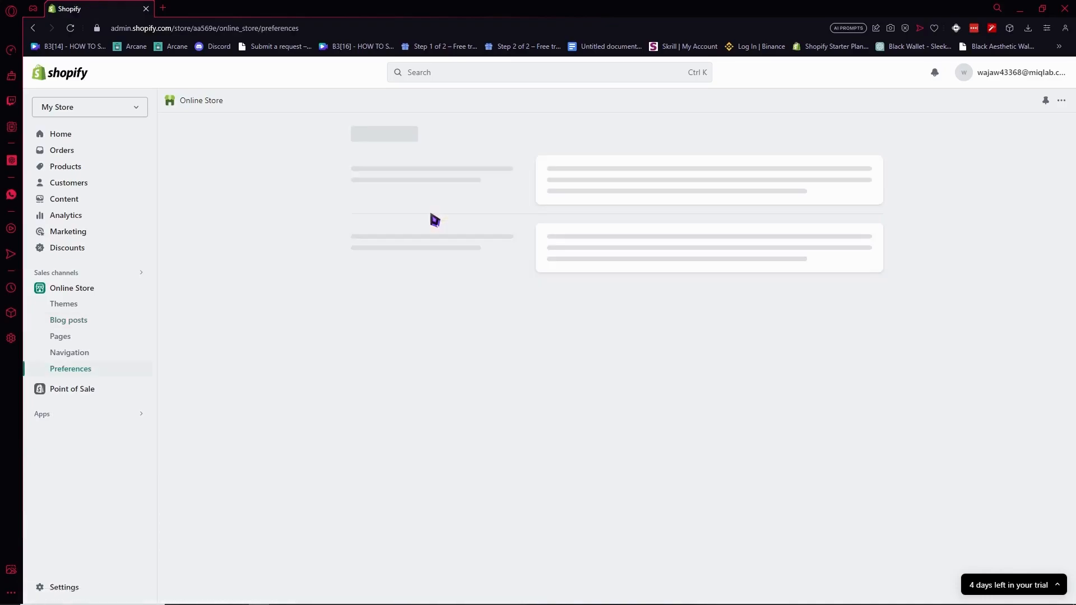
left_click(90, 338)
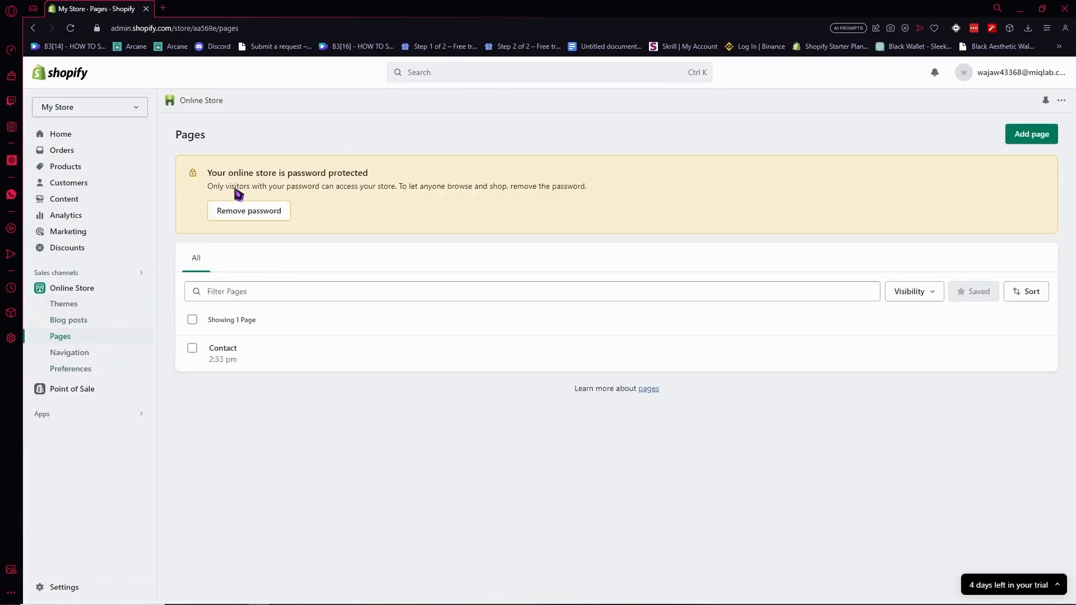
left_click_drag(229, 187, 474, 191)
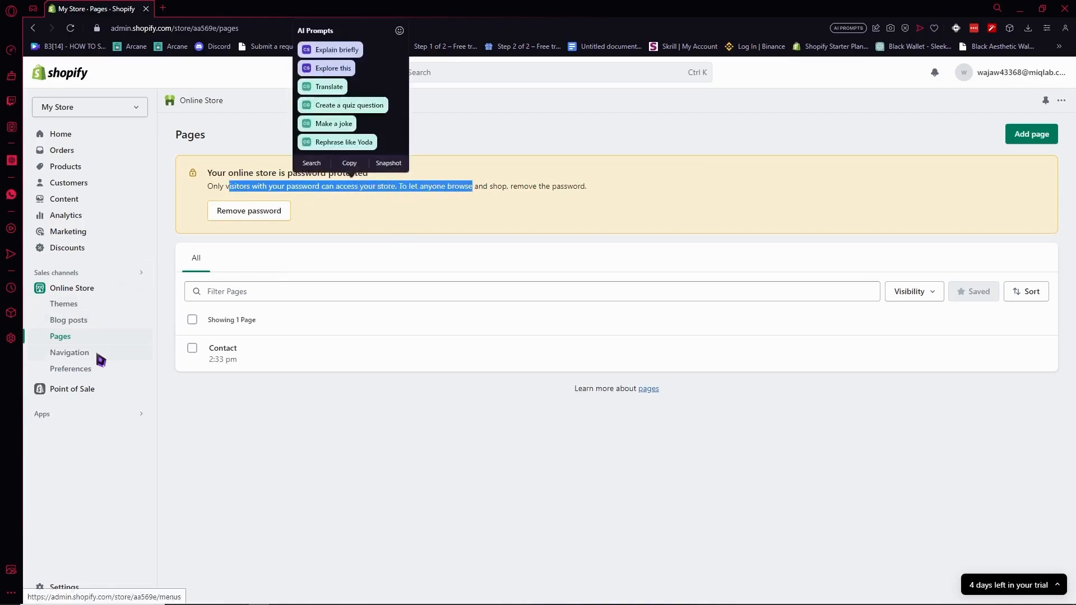
left_click(361, 224)
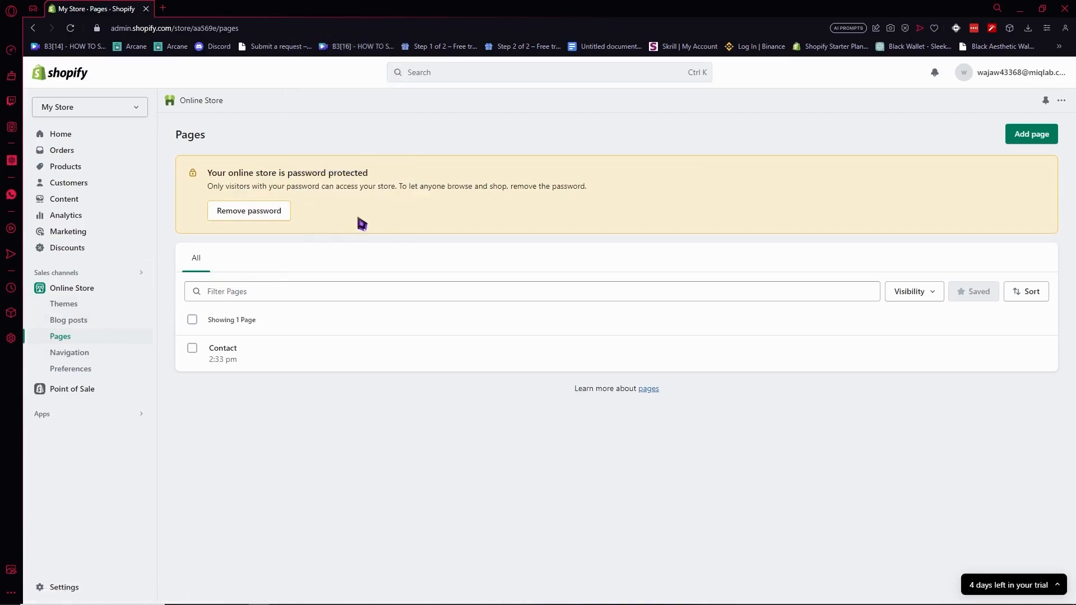
Step: Try to remove the storefront password in the password protection preferences by saving it blank, and enter a replacement password
left_click(262, 211)
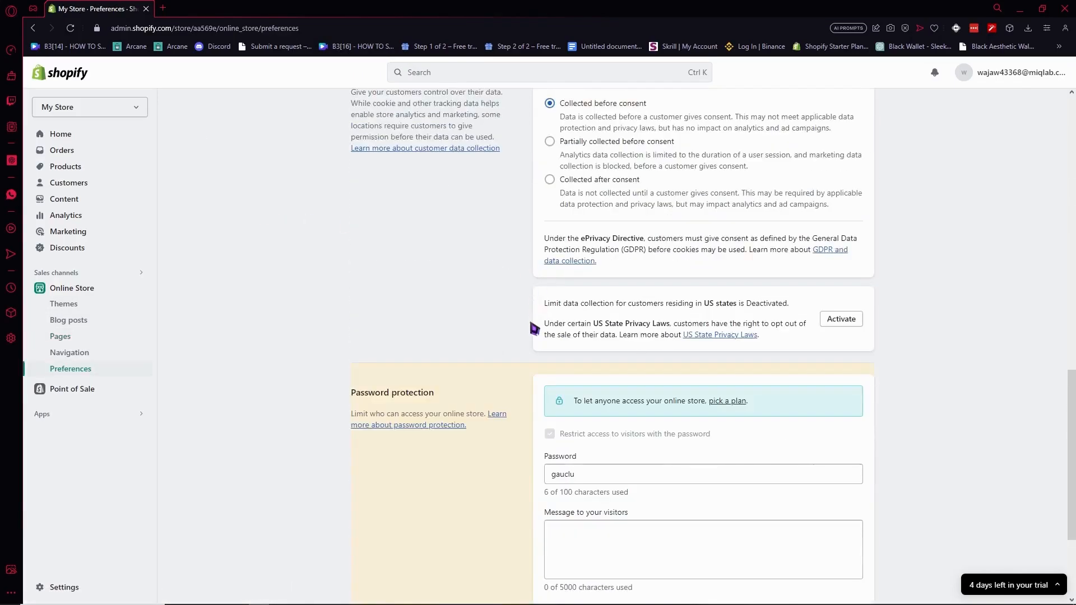
scroll(535, 324, "down", 3)
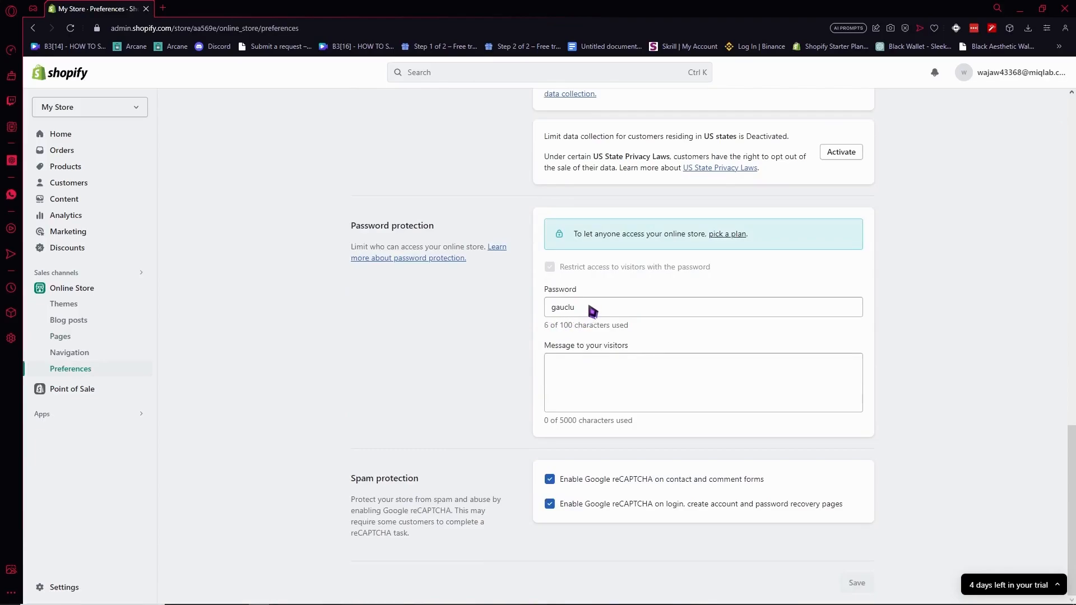
left_click_drag(592, 311, 508, 311)
key("BackSpace")
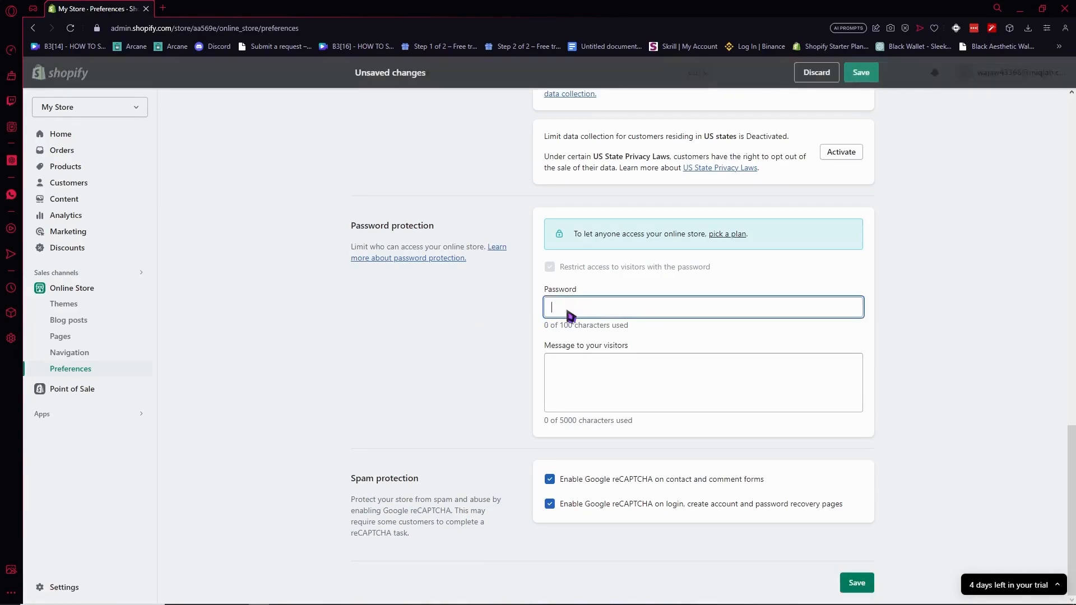
left_click(861, 72)
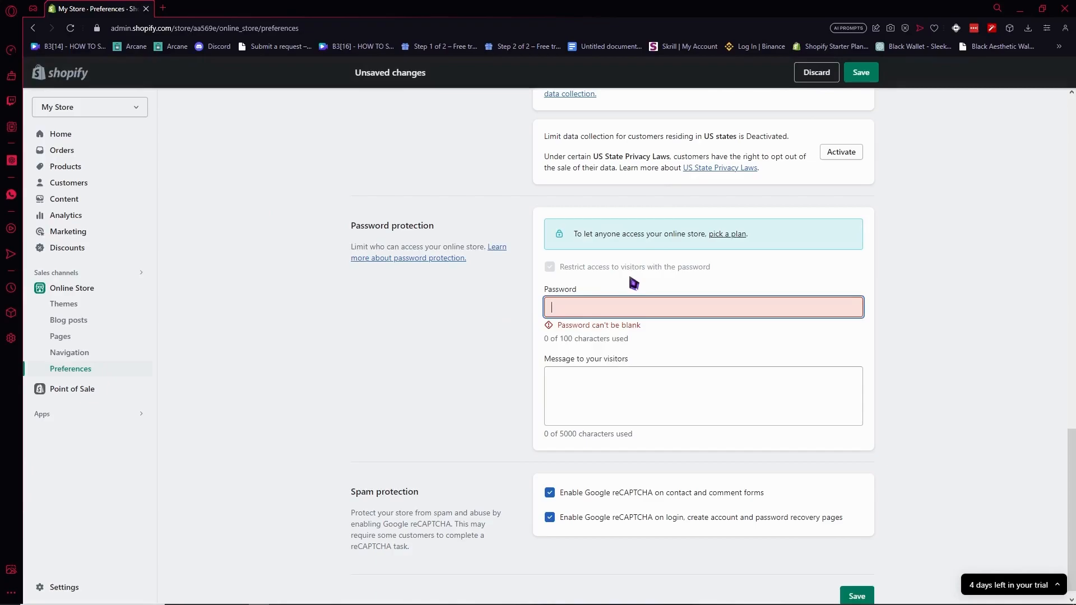
type("1")
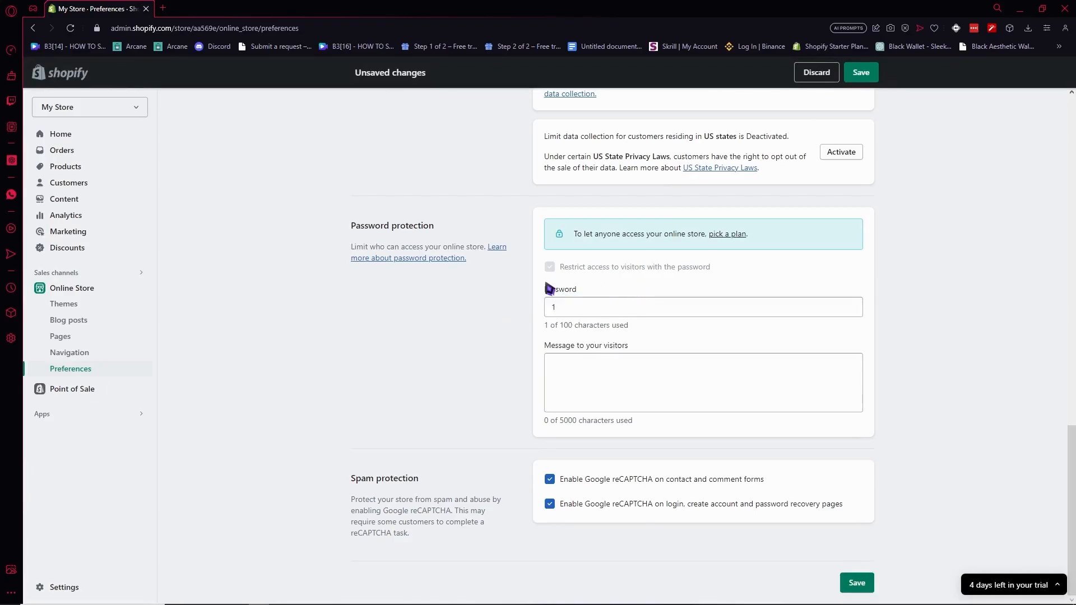
Step: Review the password protection notes and open the plan selection page, leaving the unsaved preference changes
left_click_drag(370, 247, 475, 257)
left_click_drag(622, 234, 715, 239)
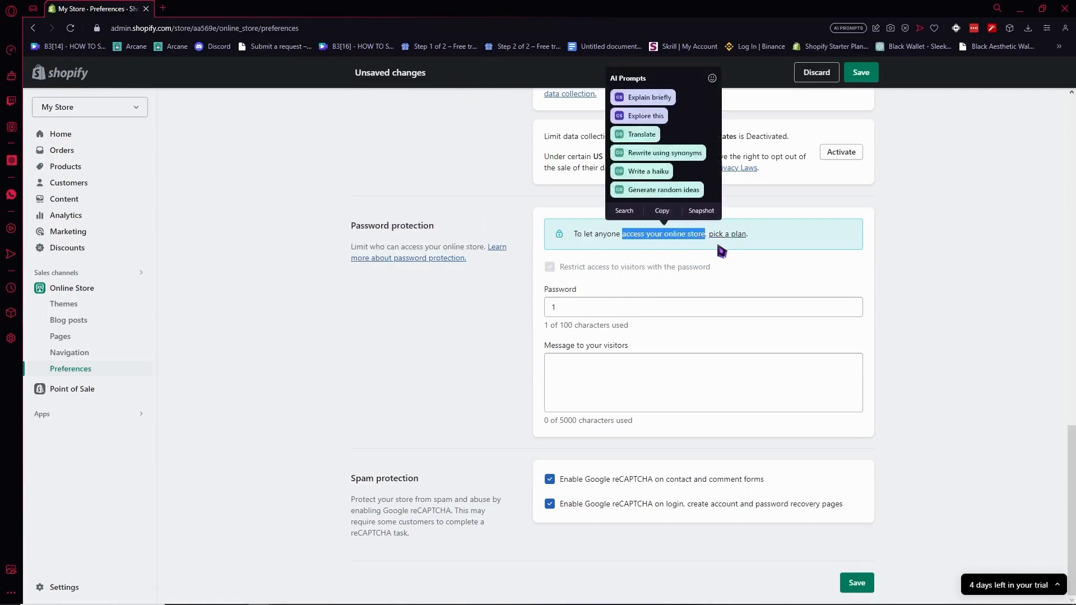
left_click(742, 238)
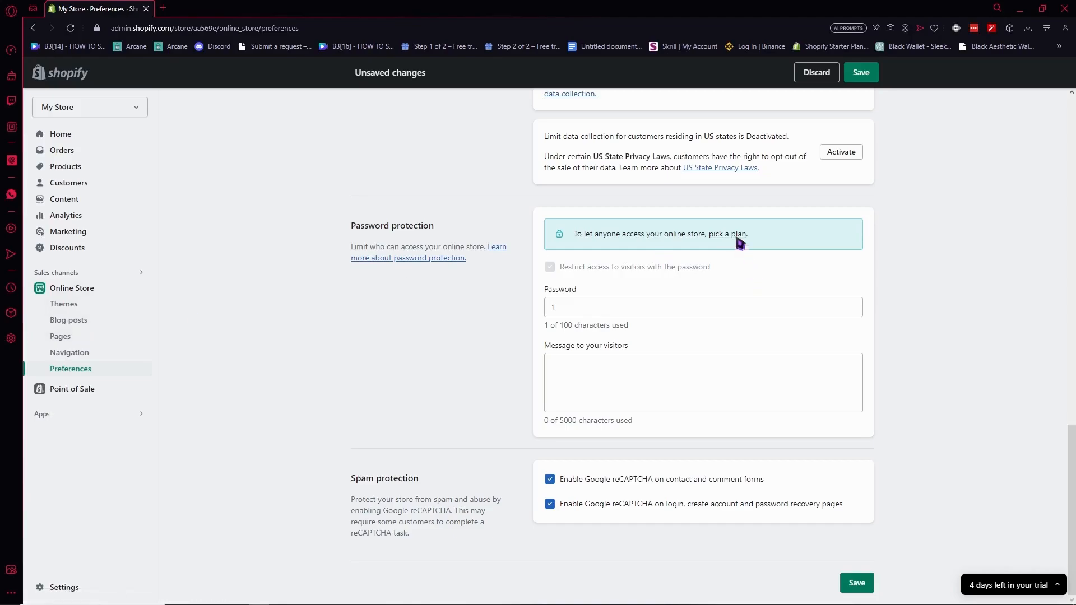
right_click(738, 240)
left_click(730, 237)
left_click(694, 367)
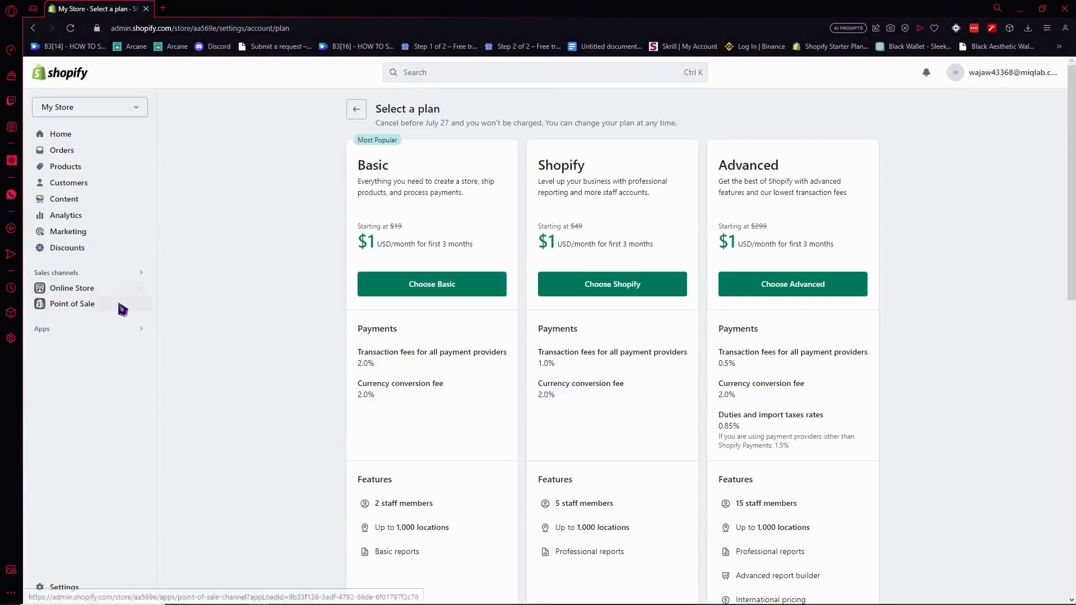
Step: Return to the online store's Blog posts section and start creating a new blog post
left_click(93, 289)
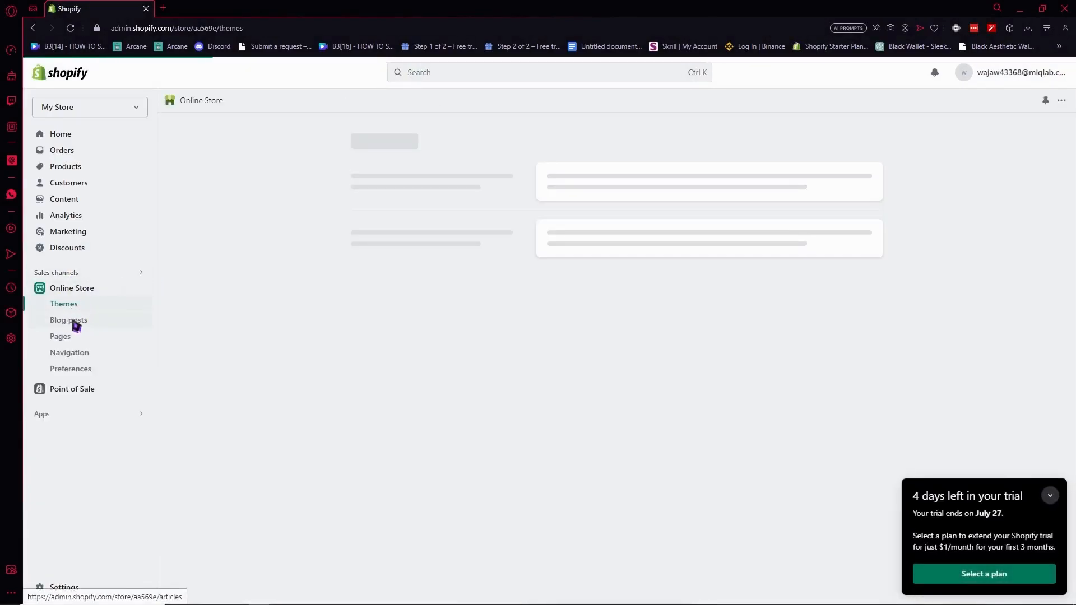
left_click(78, 325)
left_click(72, 337)
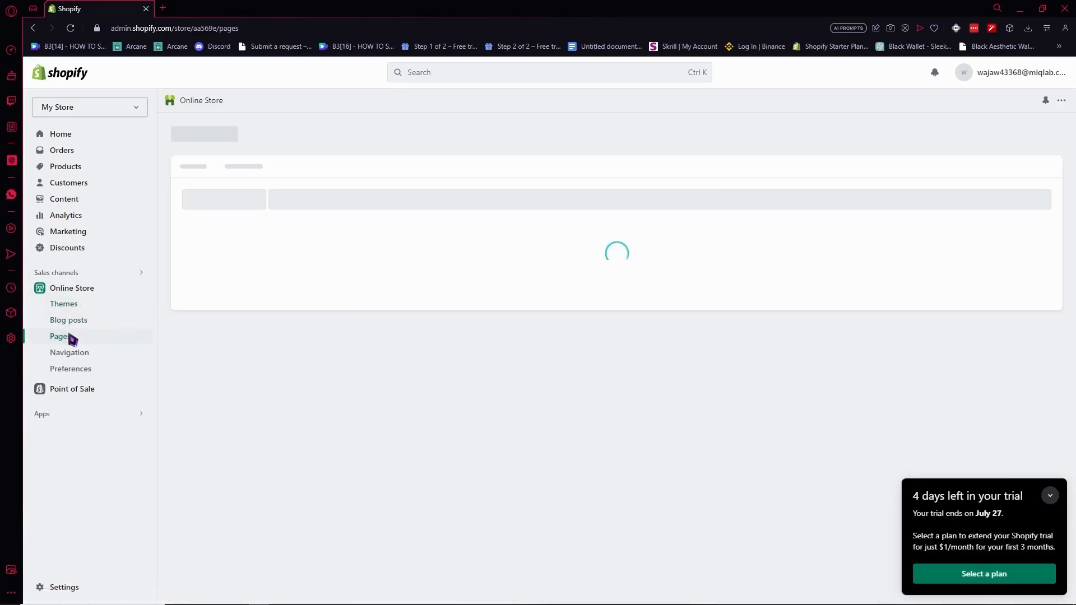
left_click(85, 322)
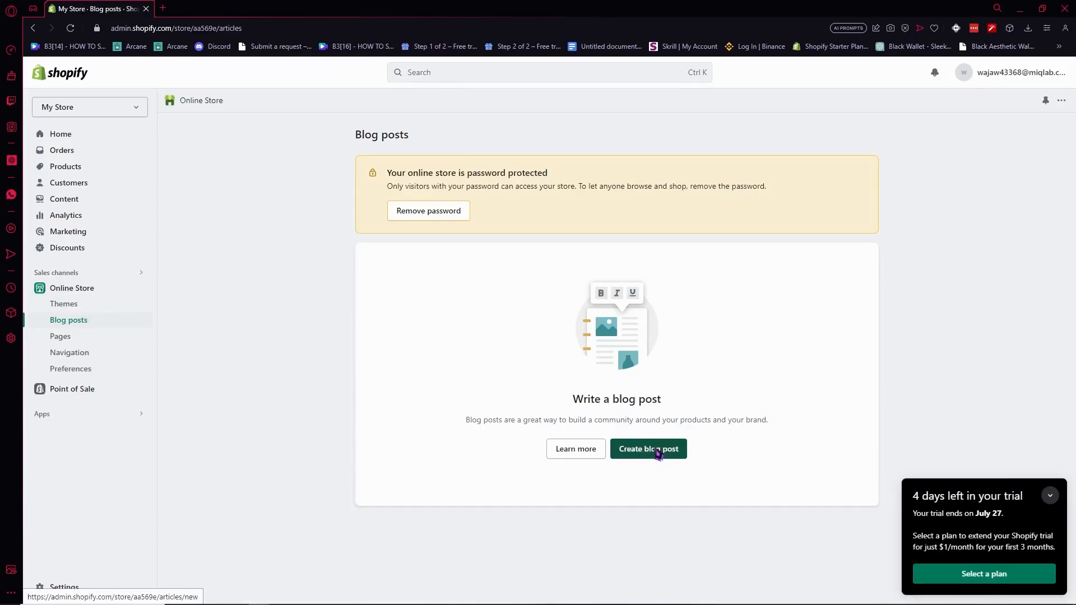
left_click(658, 454)
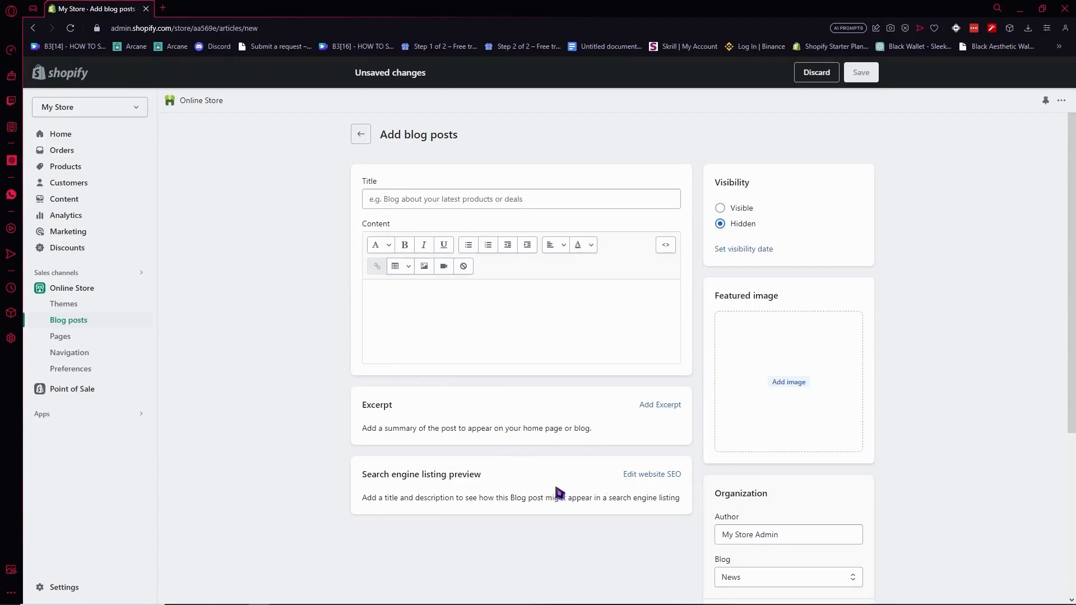
Step: Review the new blog post form and open its website SEO fields for page title, description and URL handle
scroll(560, 492, "down", 1)
scroll(532, 440, "down", 1)
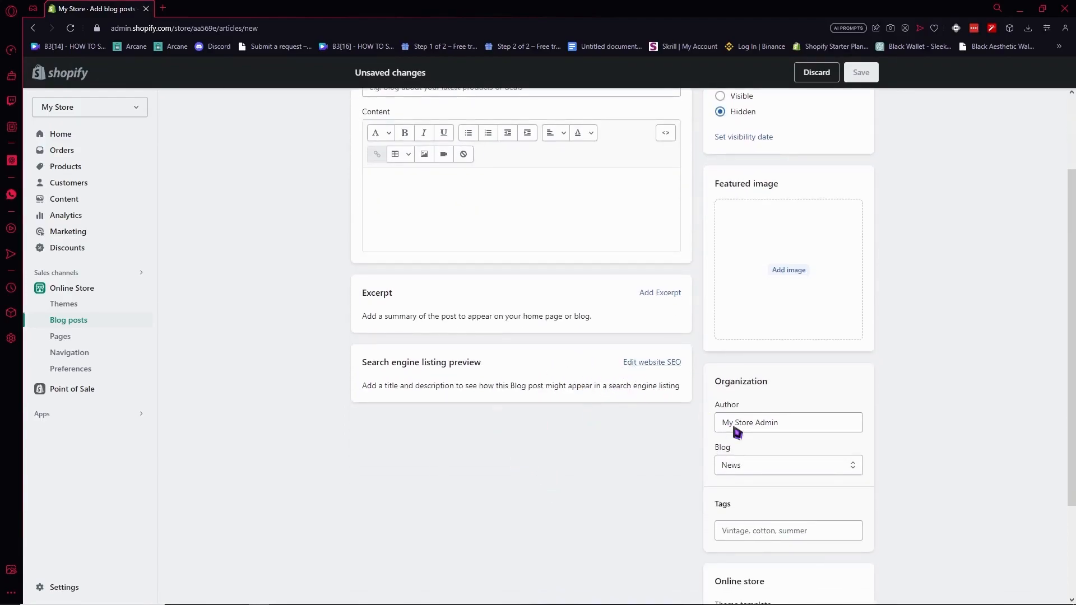
scroll(816, 346, "down", 2)
scroll(783, 518, "up", 4)
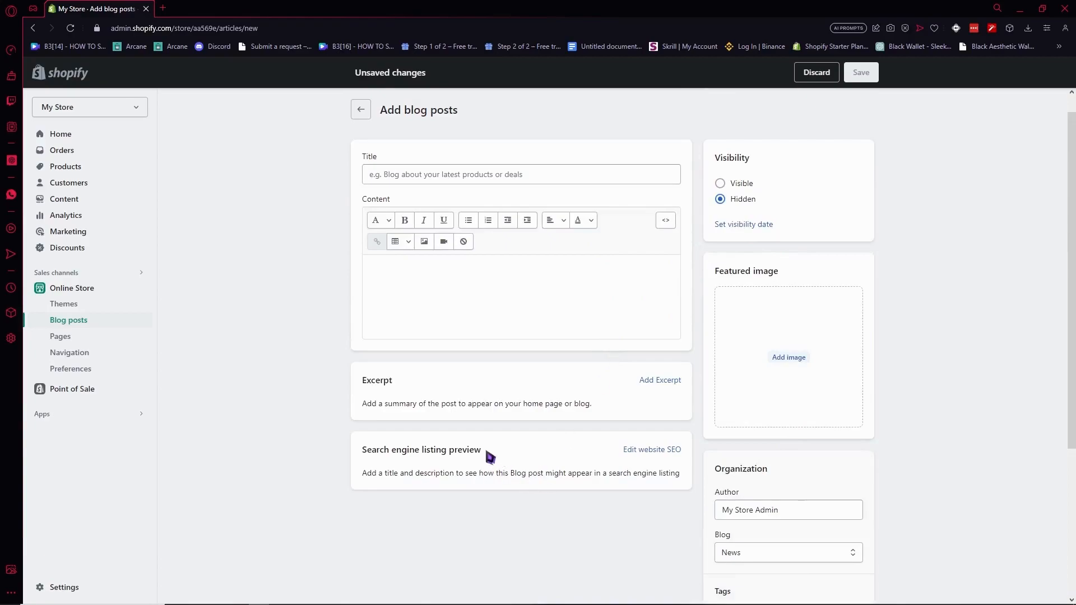
left_click(641, 455)
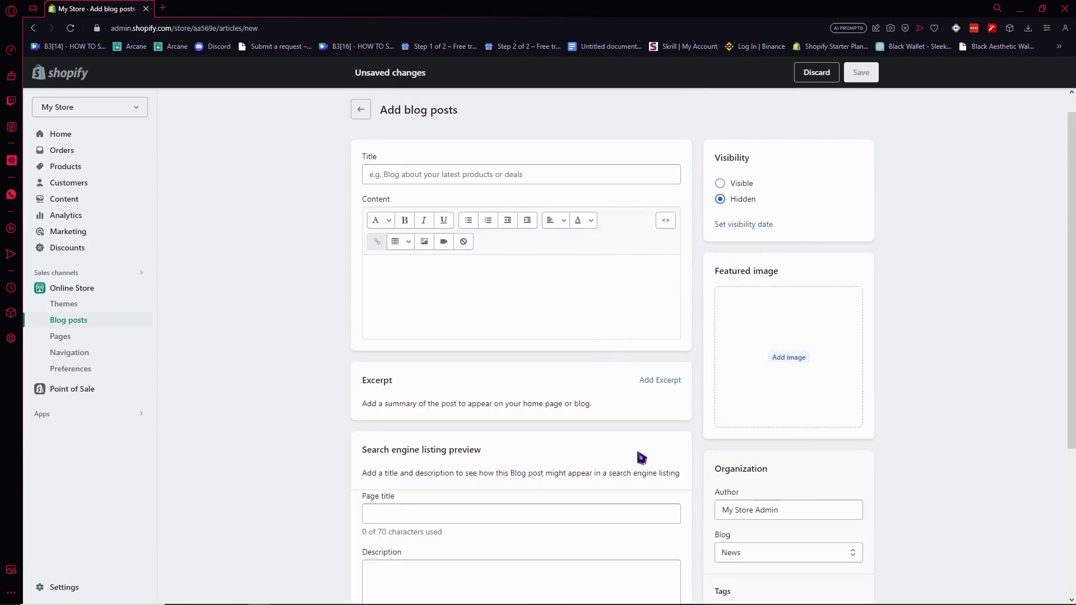
scroll(595, 430, "down", 1)
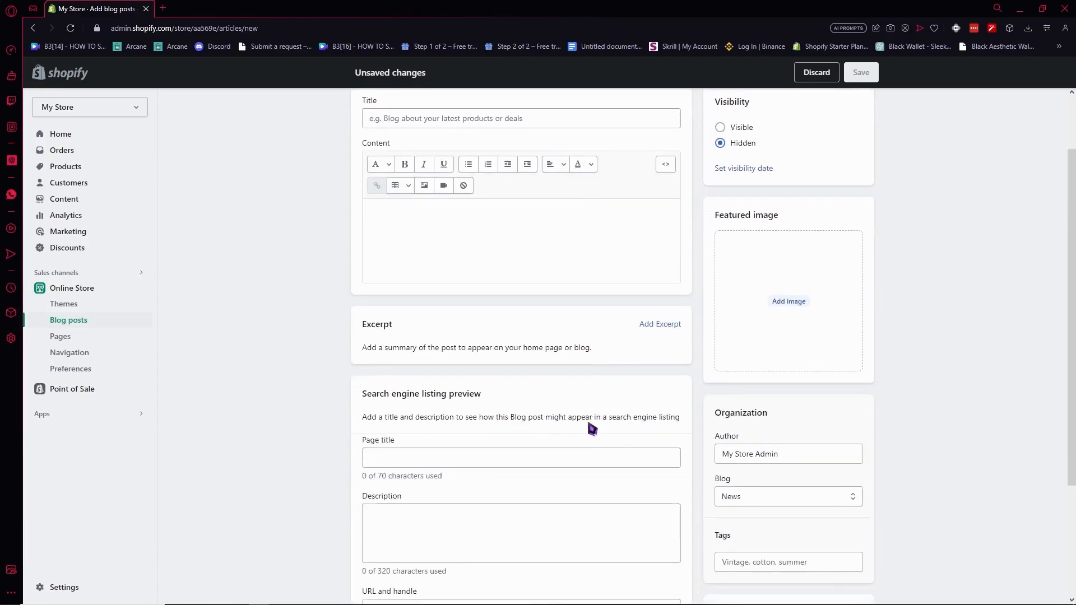
scroll(454, 390, "down", 1)
left_click_drag(381, 387, 403, 393)
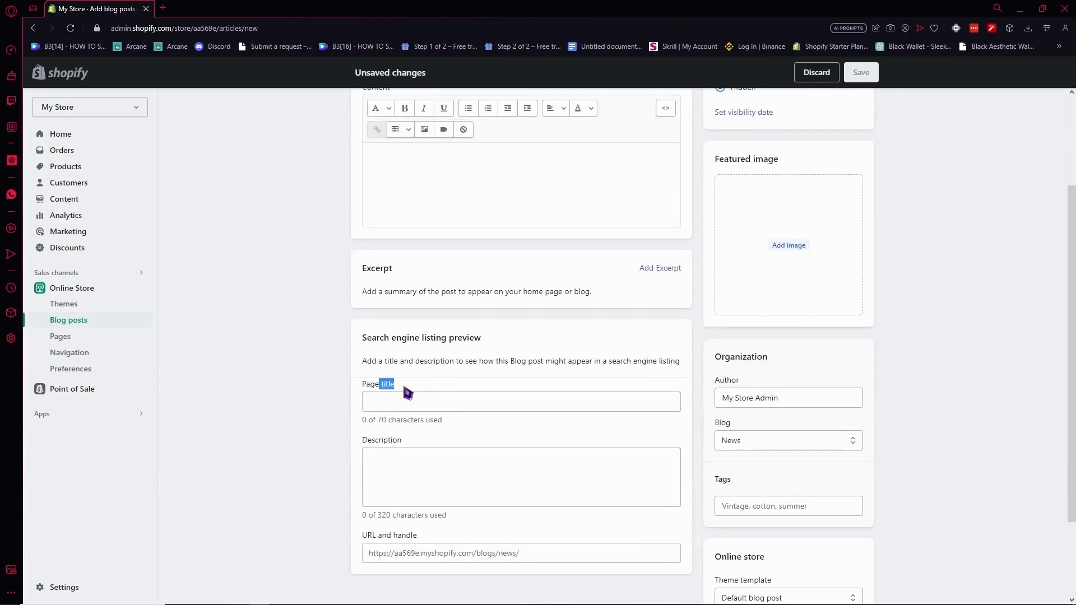
left_click(412, 391)
Step: Search Google for "what is shopify" in a new browser tab and compare the results with the blog post's search engine listing fields
left_click(163, 8)
type("google")
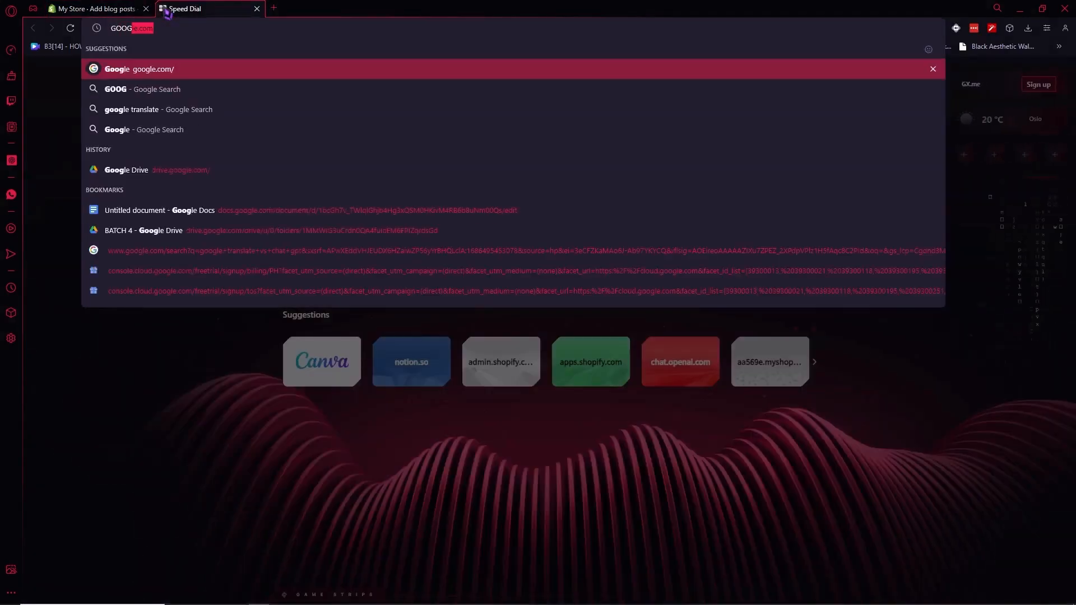
key("Return")
type("wh")
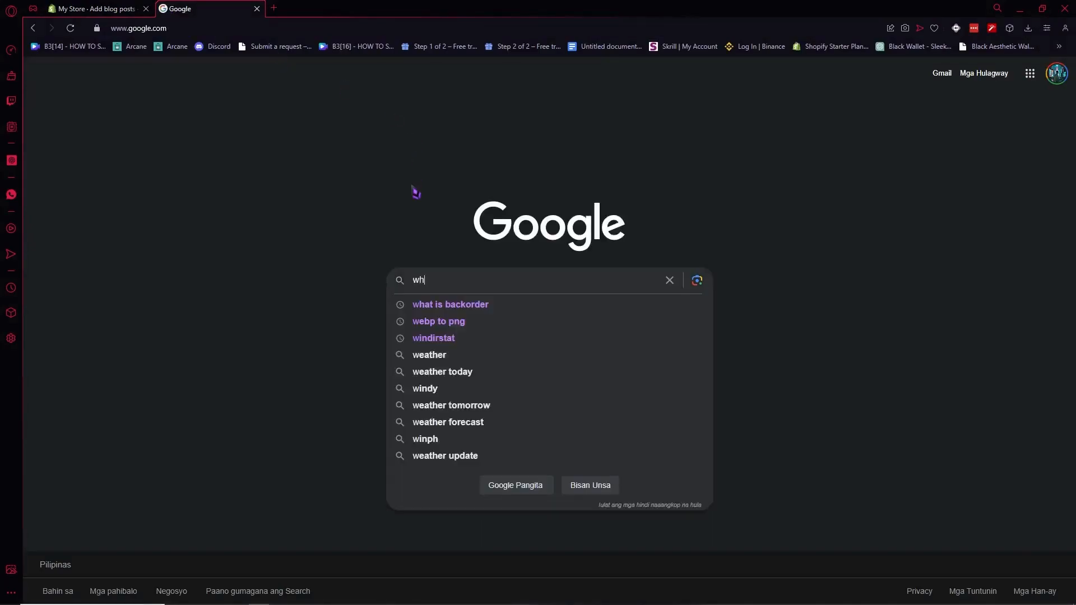
type("at is shopify")
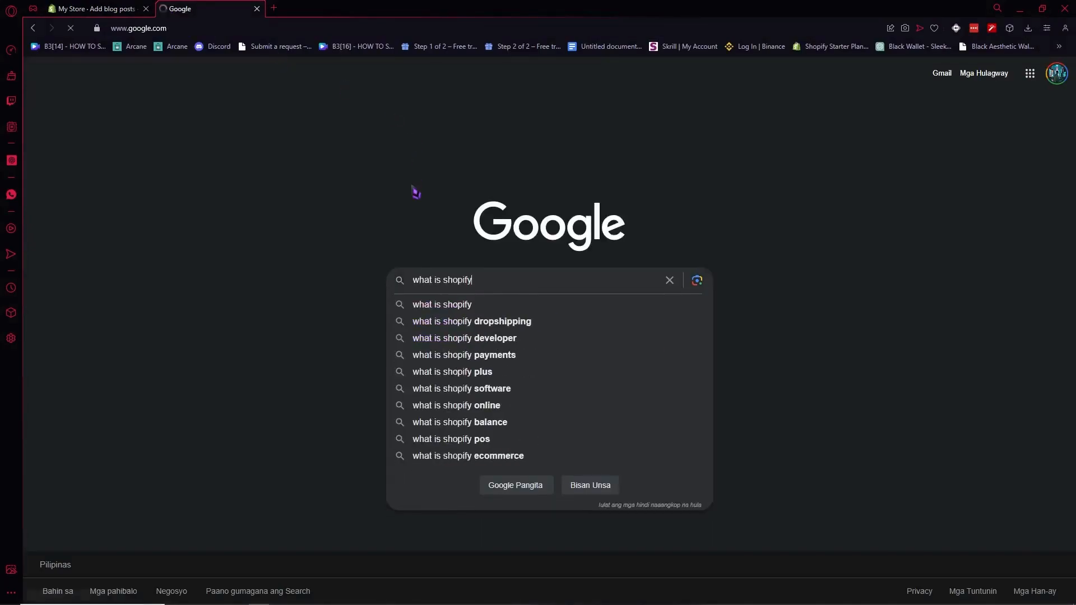
key("Return")
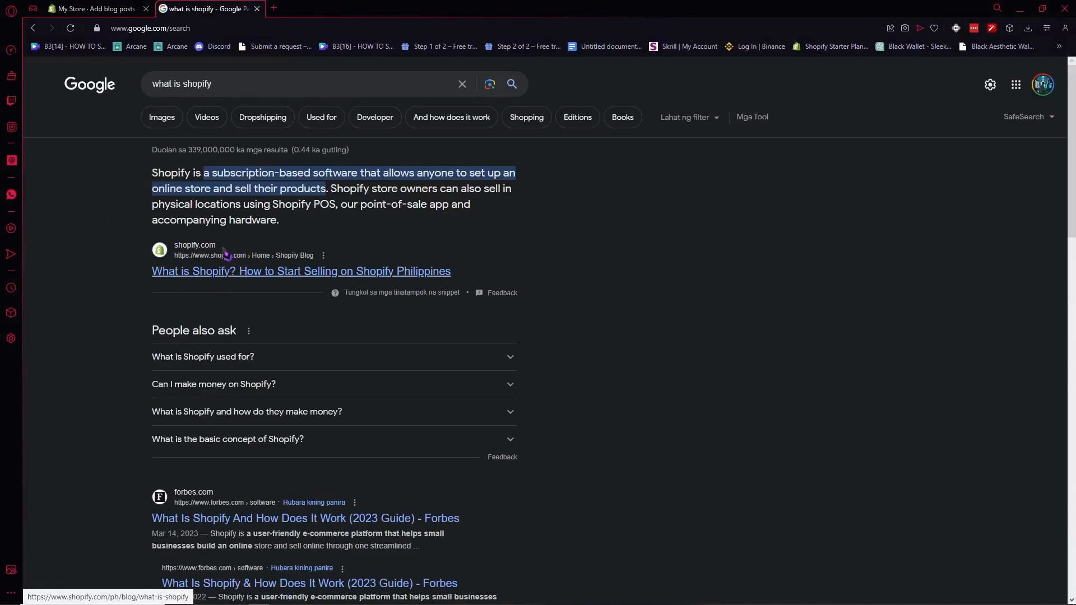
left_click(110, 8)
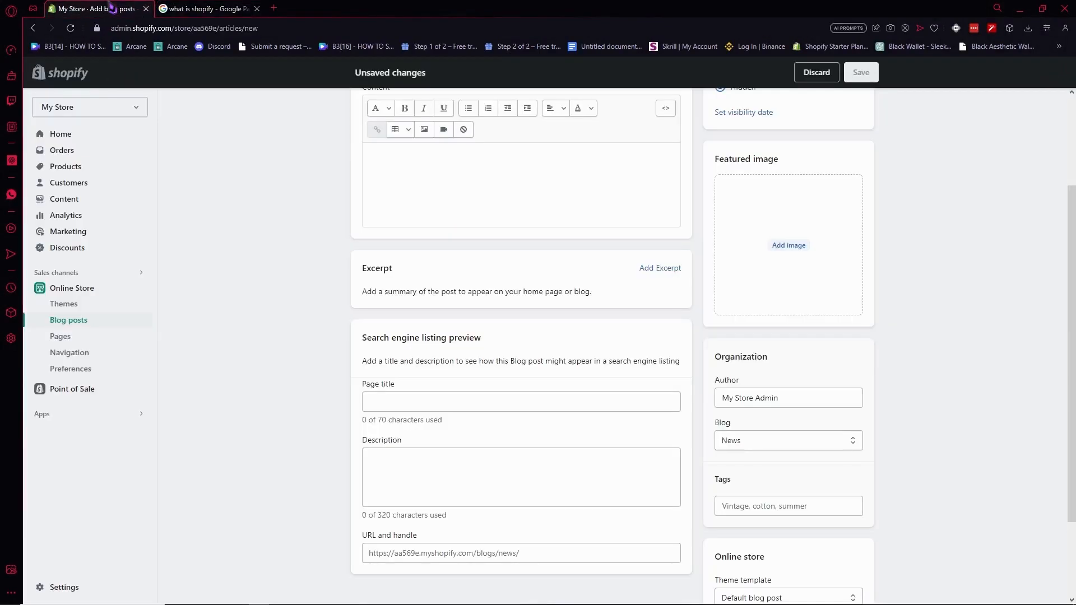
left_click(207, 8)
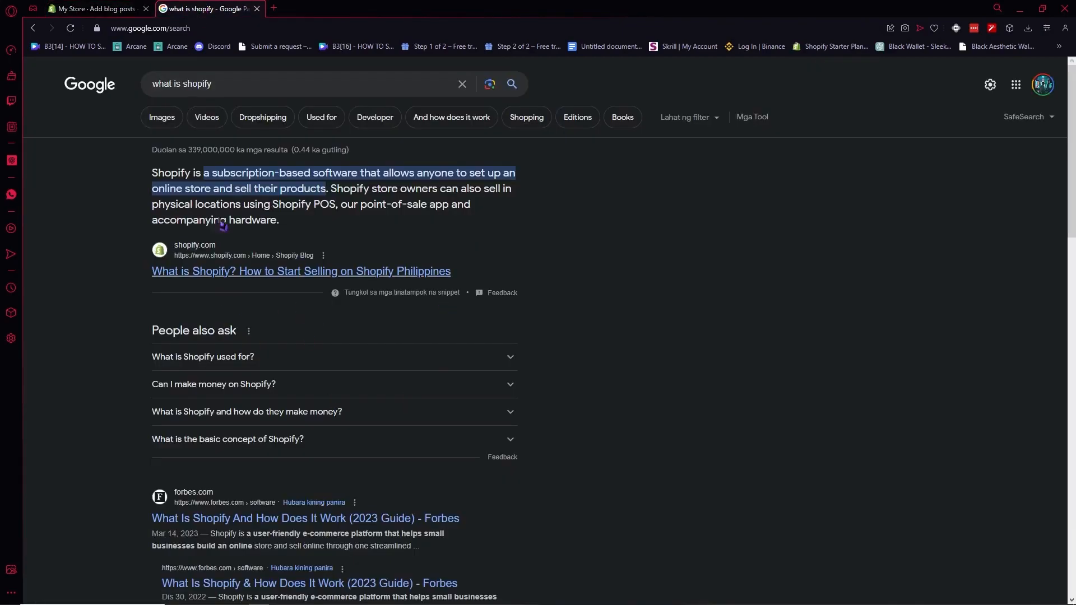
Step: Return to the blog post form and examine the character limits of the search engine listing's page title and description
left_click(114, 9)
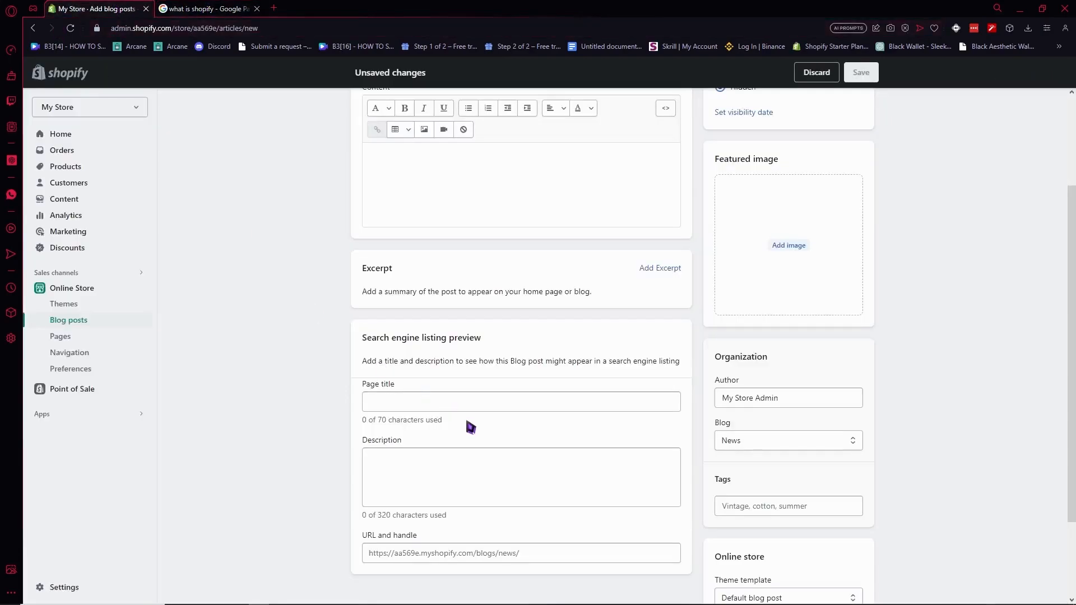
left_click(423, 406)
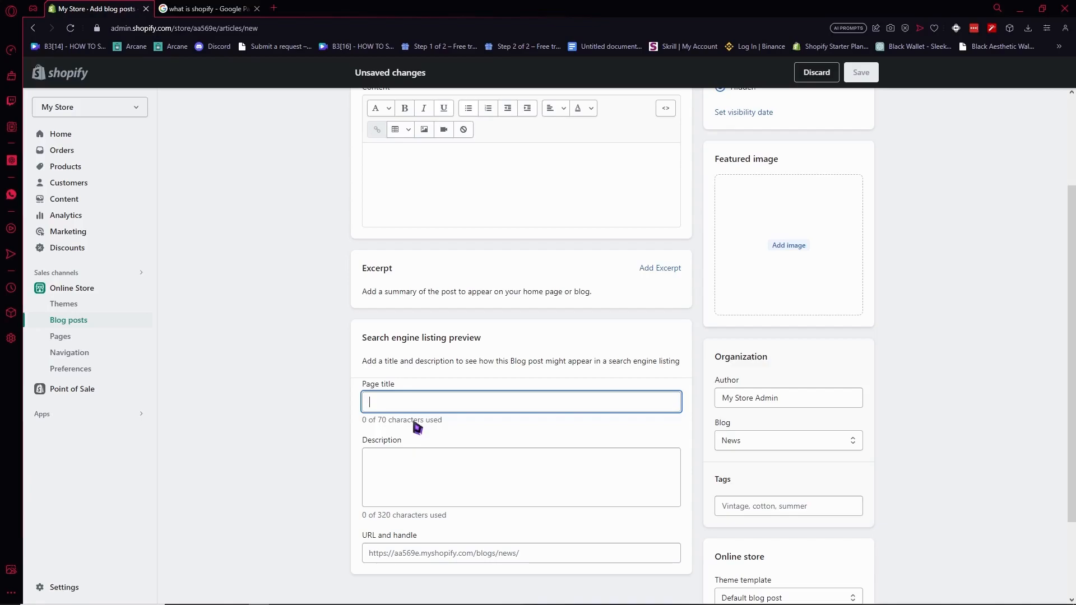
left_click(443, 468)
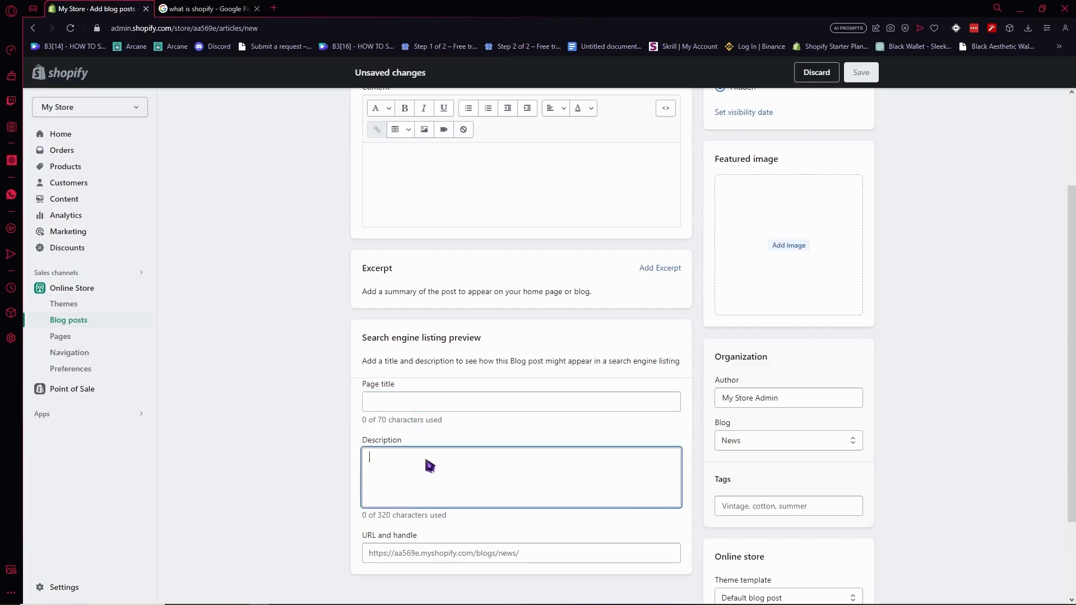
left_click_drag(381, 516, 392, 515)
left_click(387, 524)
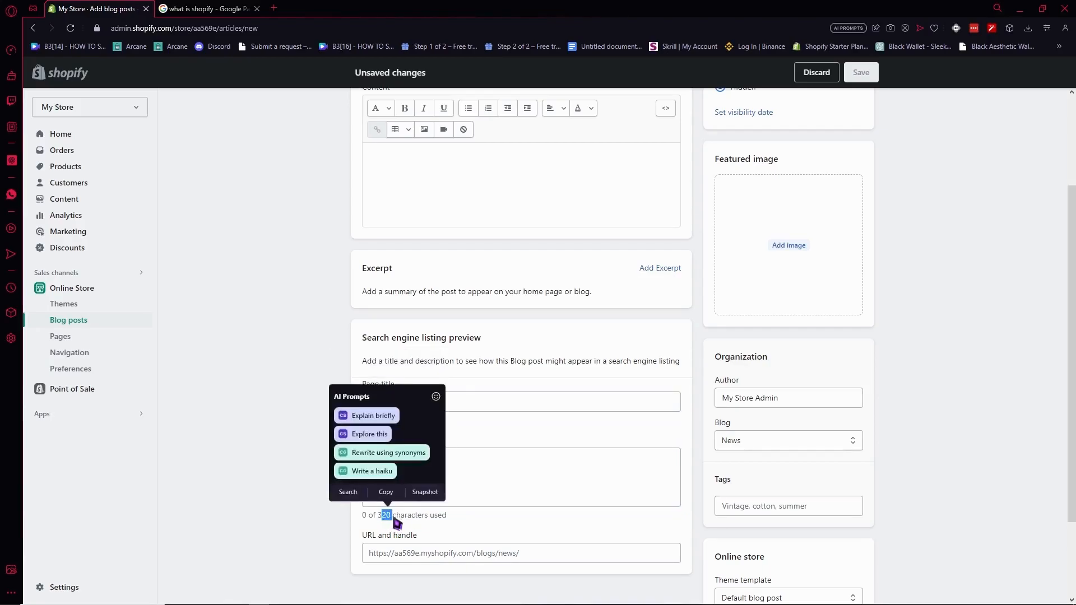
left_click(396, 522)
Step: Fill in the blog post's search engine listing with the description "150-160 char" and the page title "60-70 char"
left_click(407, 469)
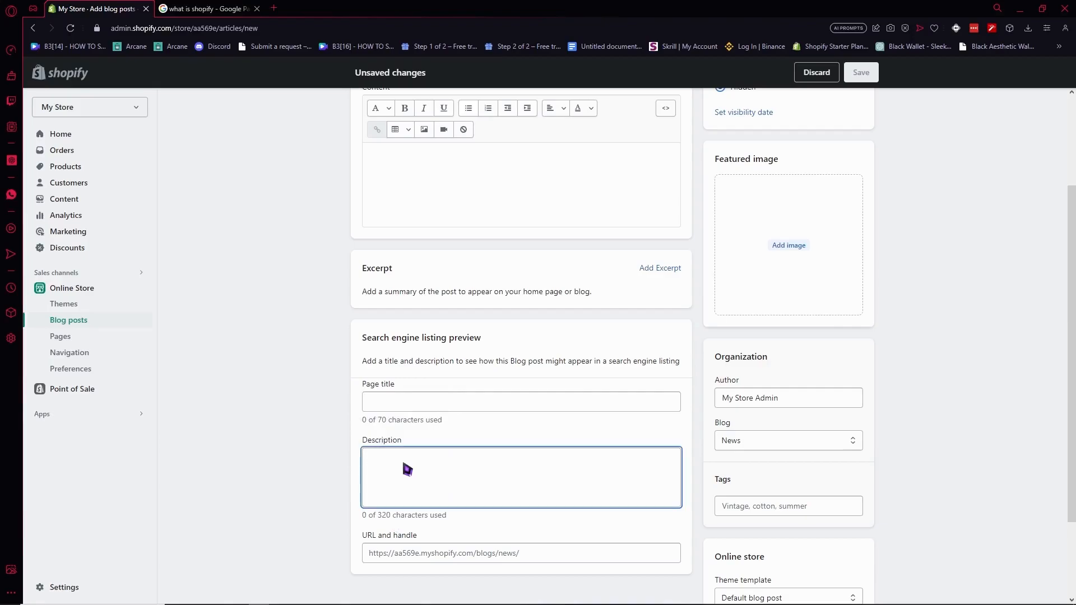
type("150")
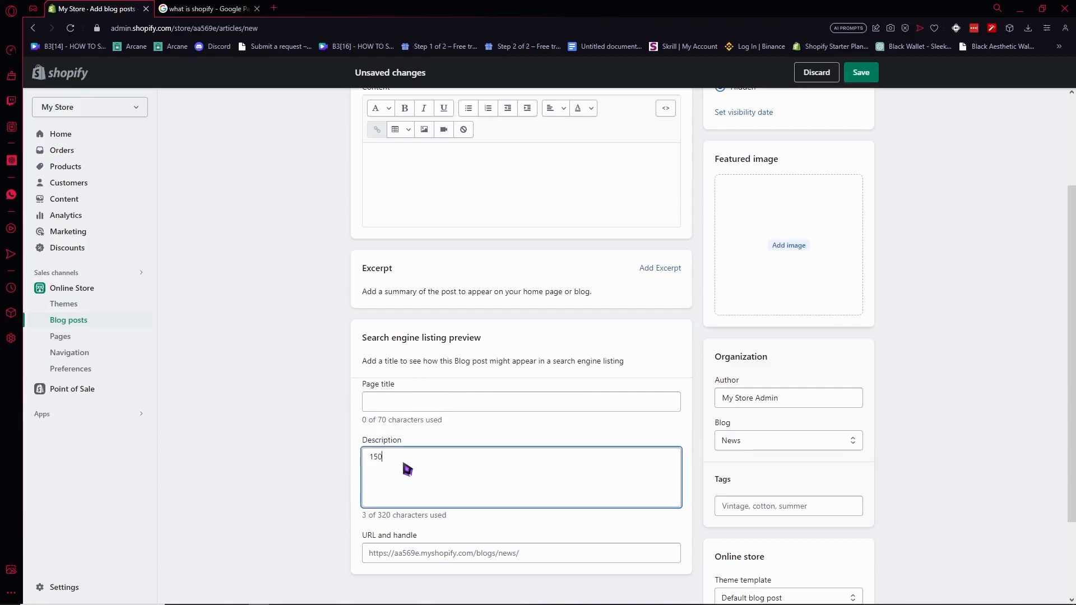
type("-160 char")
left_click(419, 408)
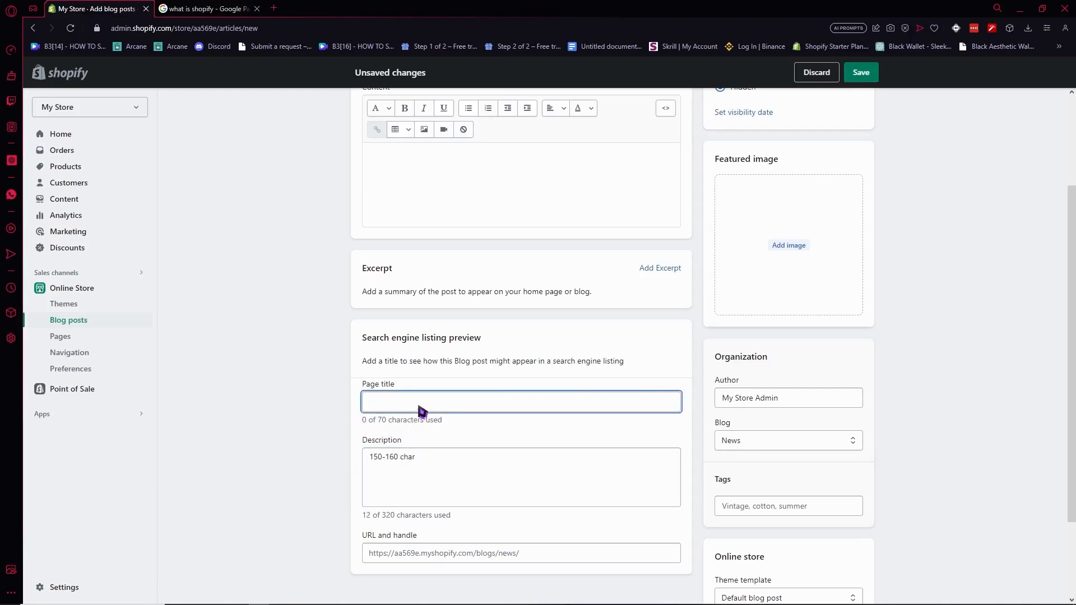
type("60-70 char")
left_click(448, 395)
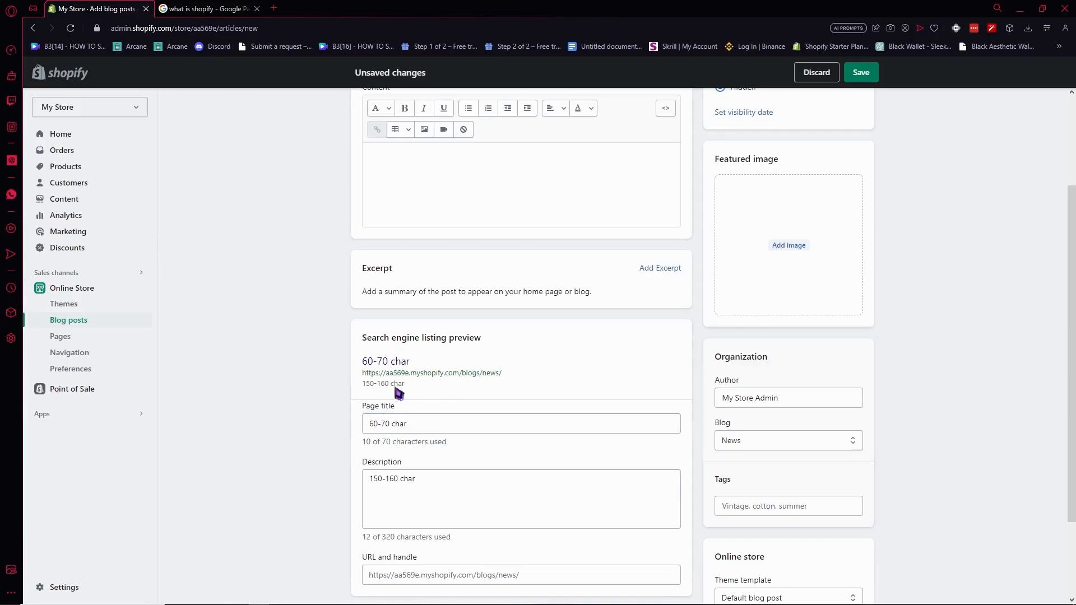
Step: Compare the blog post's search engine listing preview with the Google results for "what is shopify" and review the whole post form
left_click(227, 9)
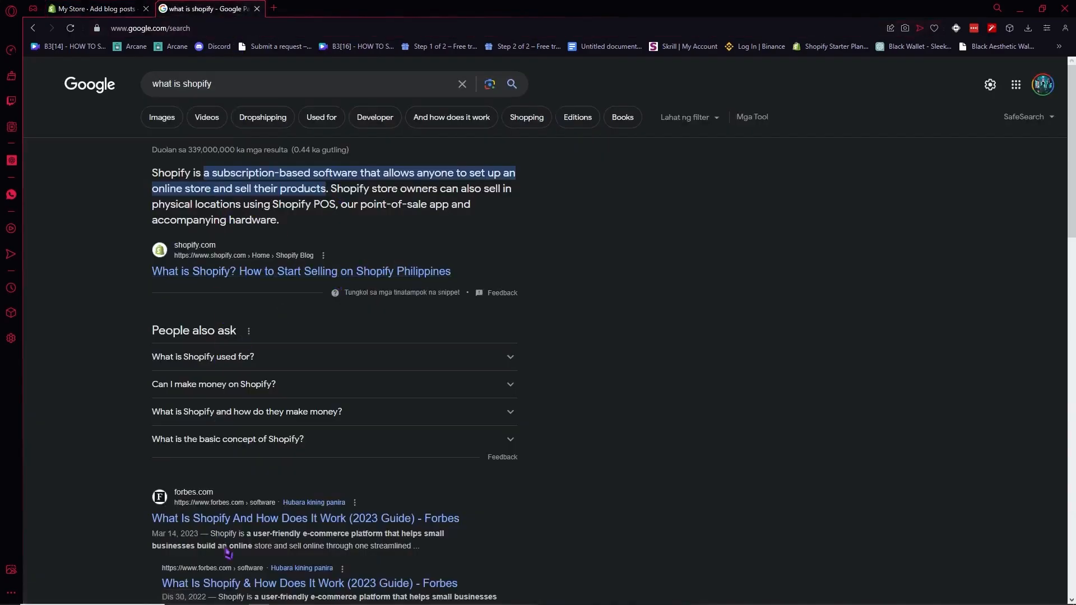
scroll(252, 540, "down", 3)
left_click(95, 8)
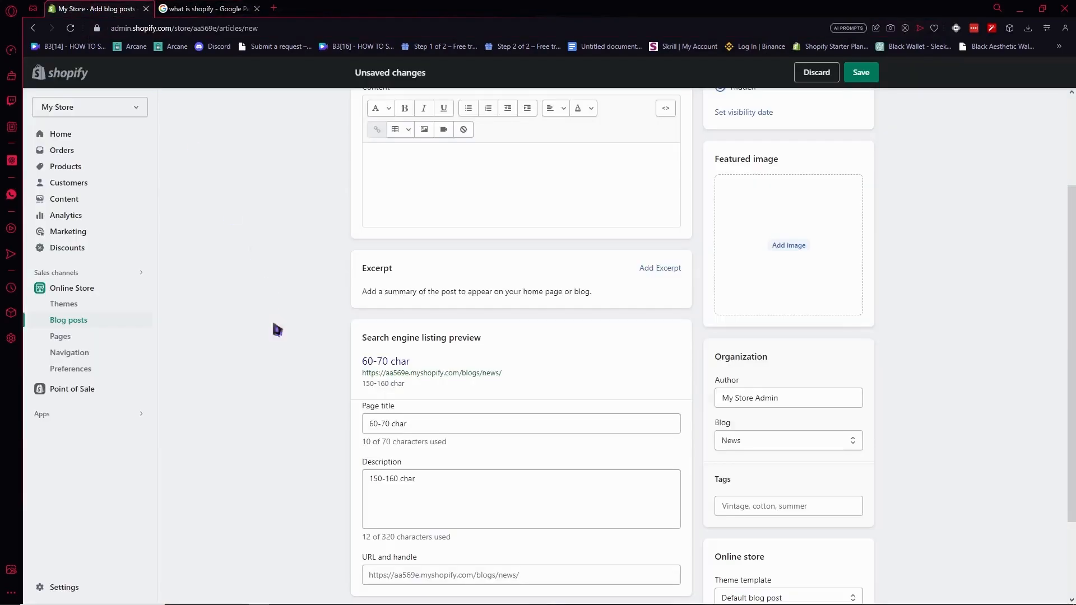
scroll(273, 437, "down", 1)
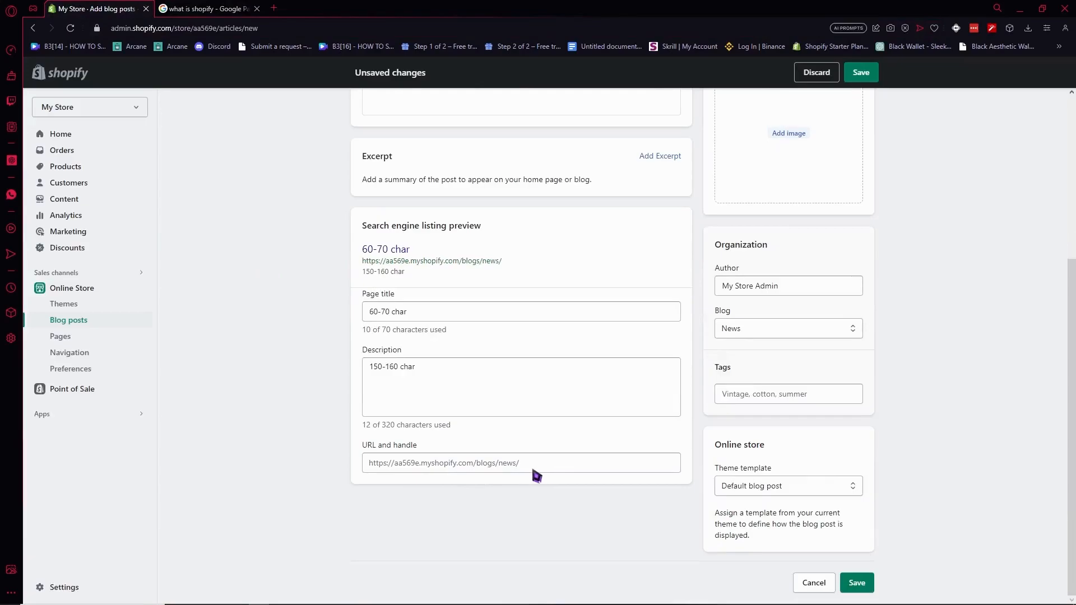
scroll(536, 476, "up", 5)
scroll(537, 408, "down", 5)
scroll(490, 458, "up", 3)
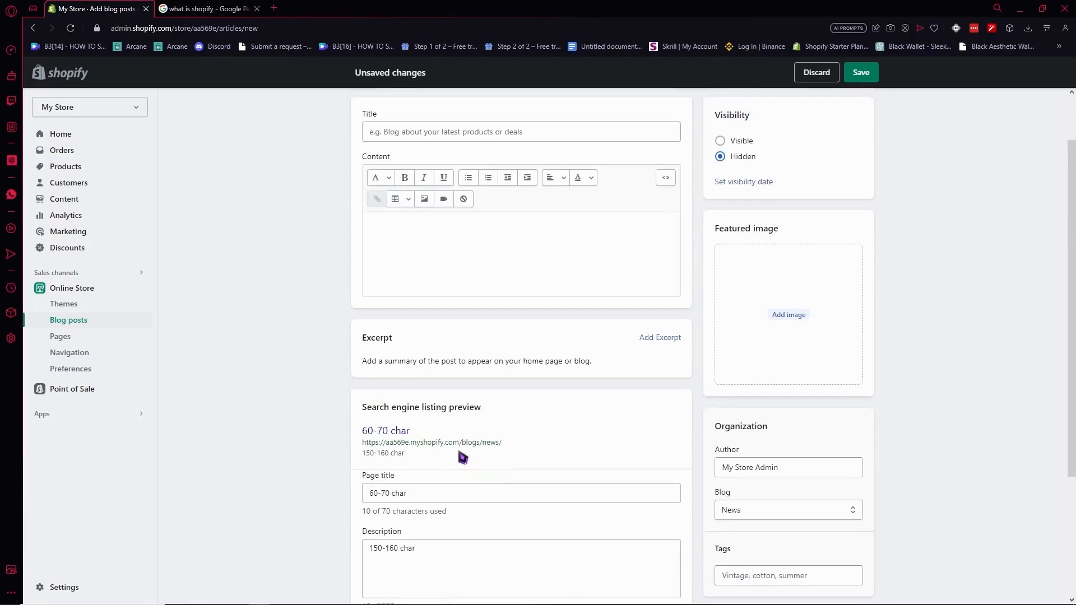
scroll(456, 444, "up", 2)
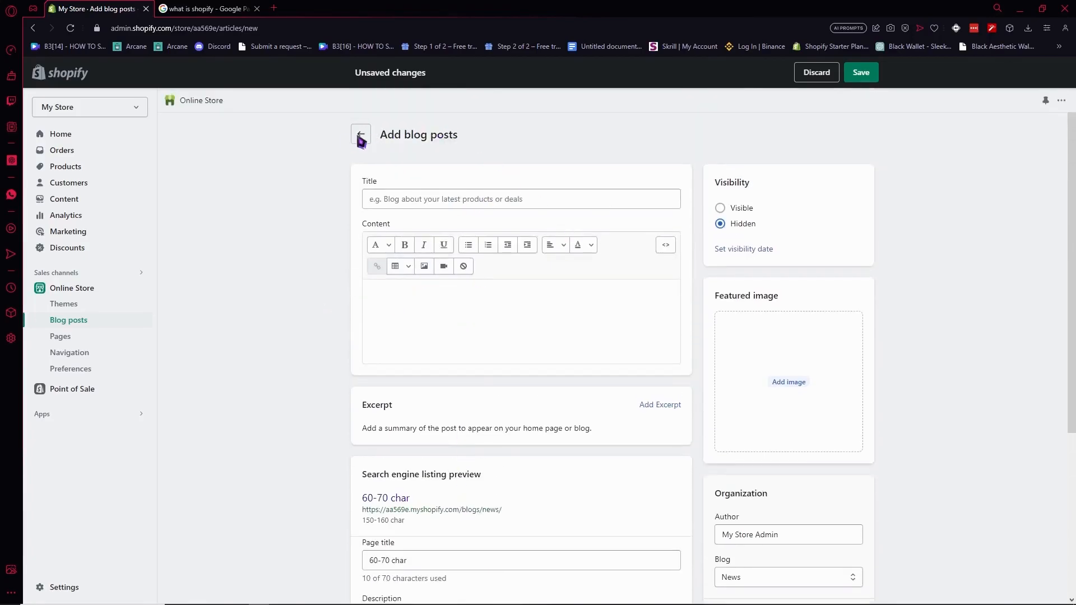
Step: Leave the blog post without saving and start adding a new page in the online store's Pages section
left_click(76, 336)
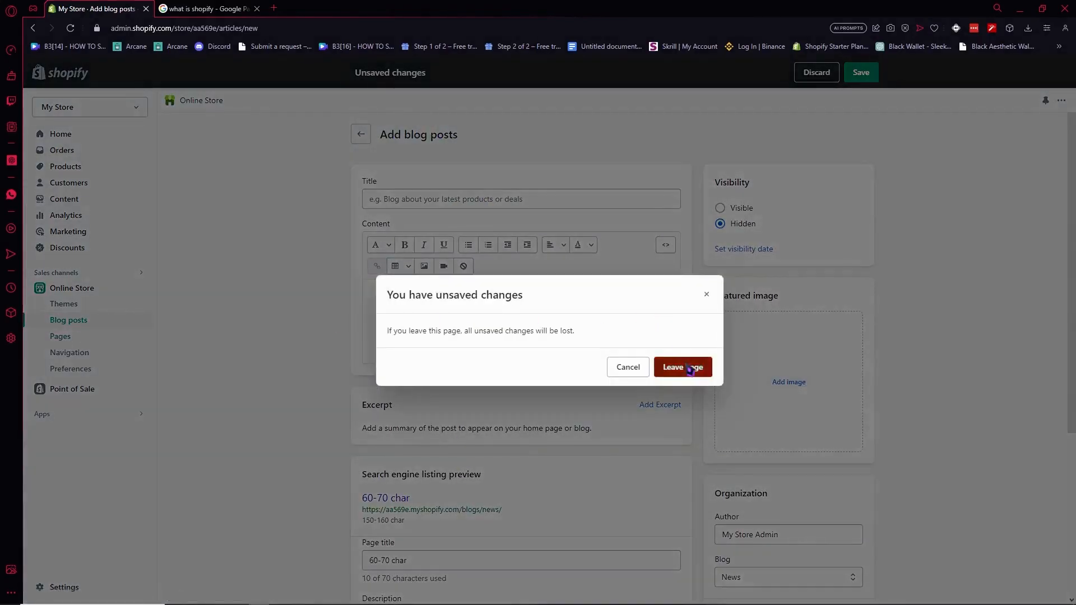
left_click(689, 369)
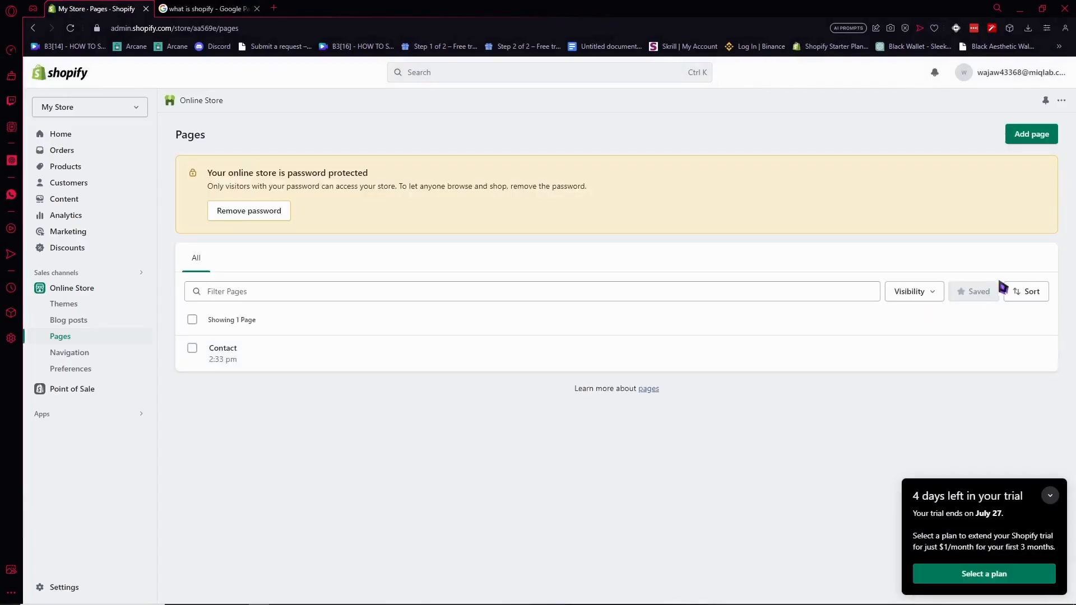
left_click(1030, 134)
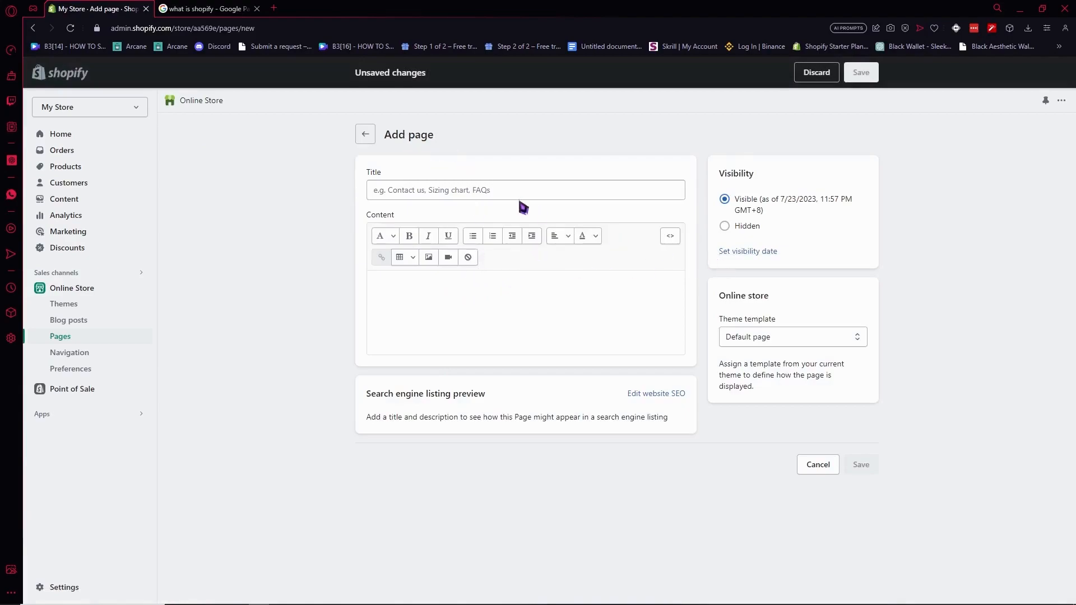
Step: Review the new page's theme template options and website SEO fields, and discard the page
left_click(784, 339)
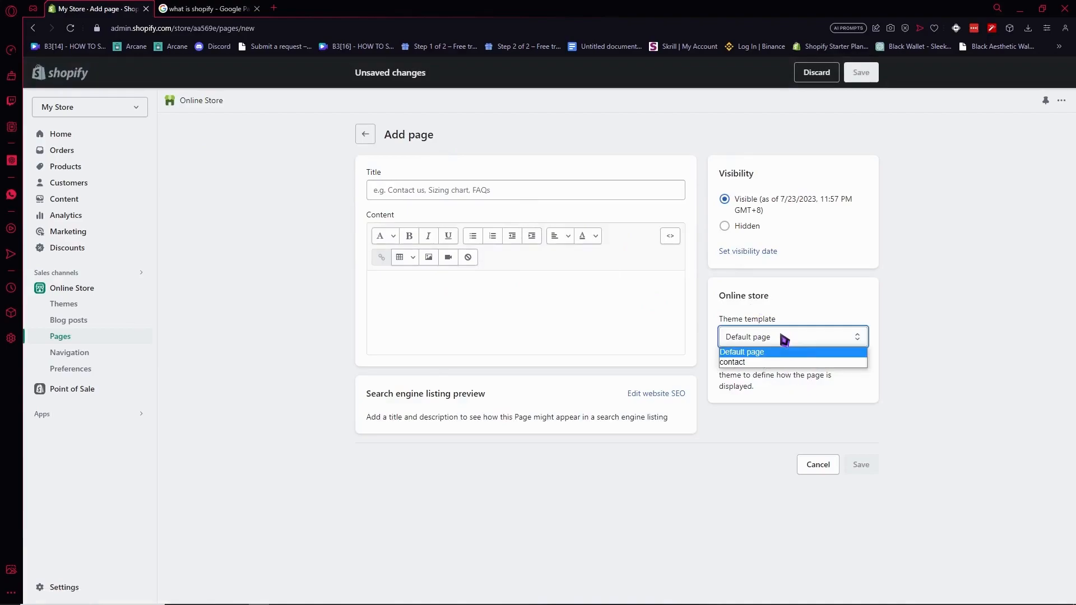
left_click(750, 388)
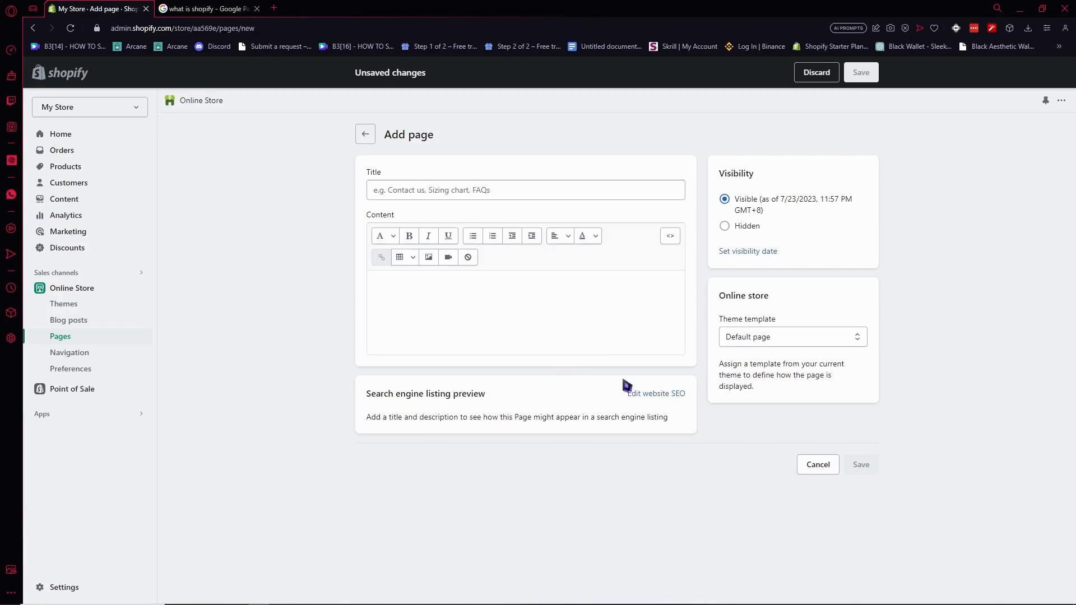
left_click(639, 400)
scroll(461, 439, "down", 2)
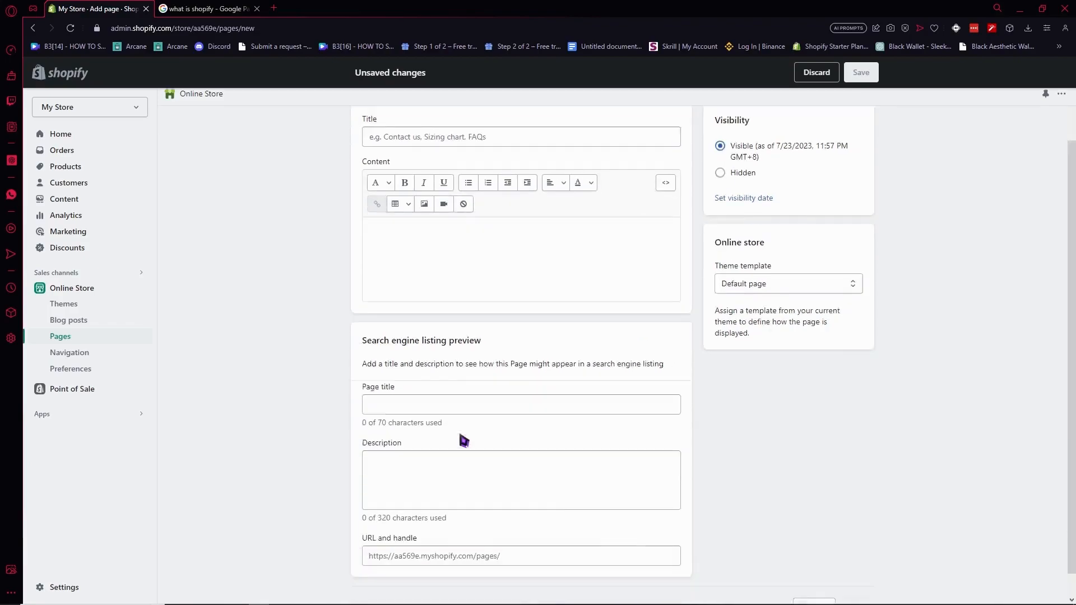
scroll(429, 500, "up", 2)
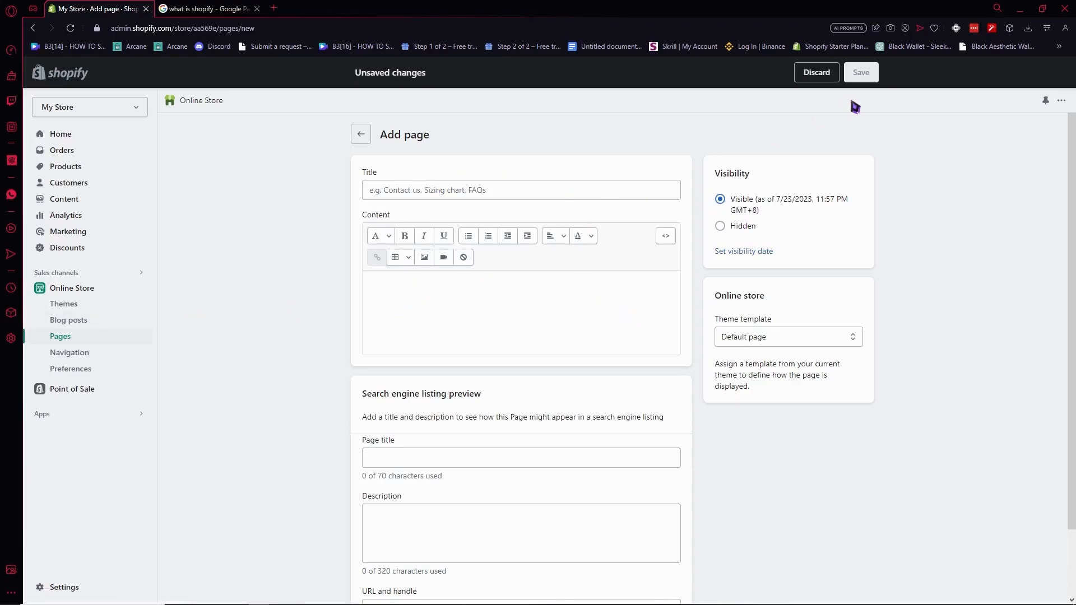
left_click(818, 73)
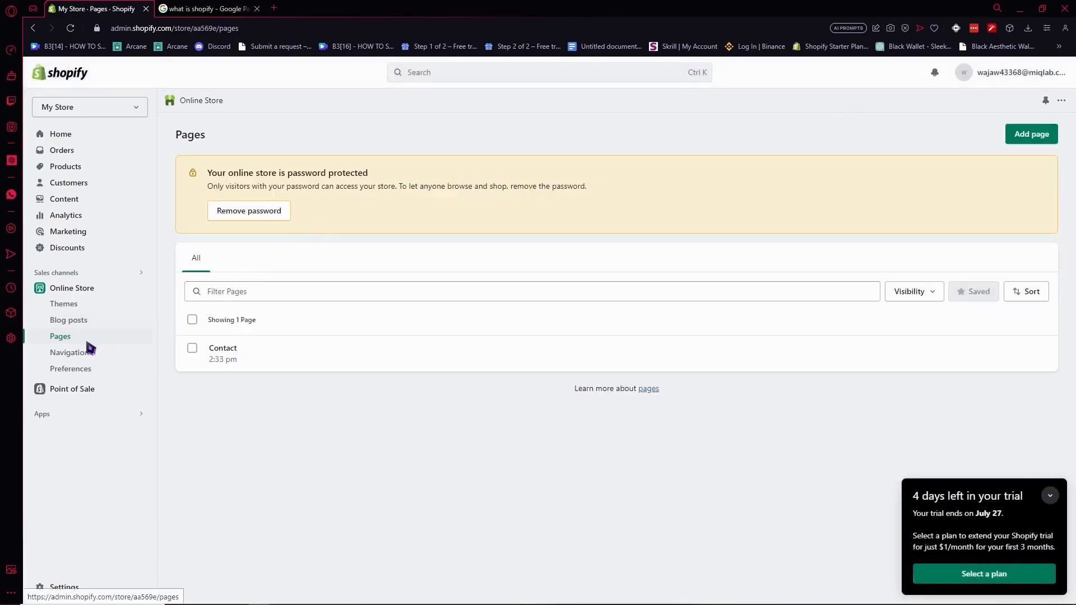